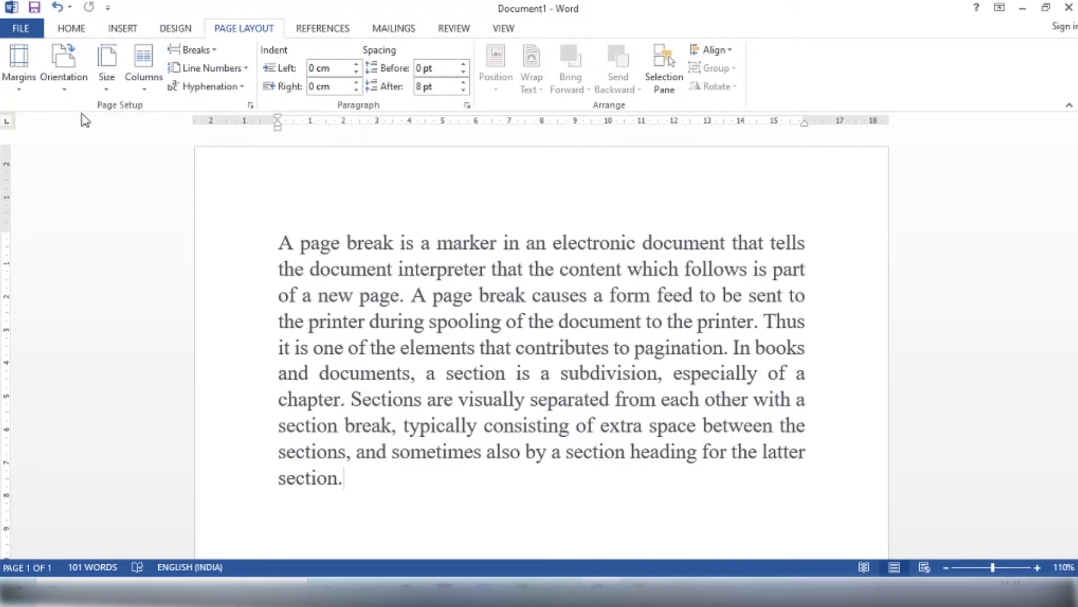
Step: Try a page break before the sentence starting "A page break causes a form feed", check both pages, and undo it
{"action": "left_click", "coordinate": [215, 53]}
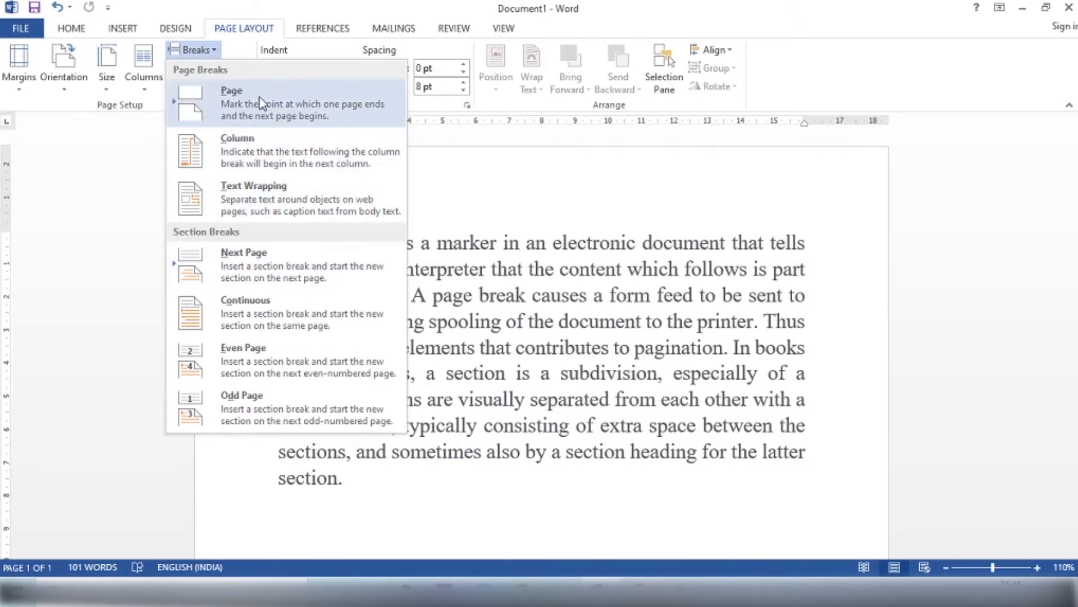
{"action": "left_click", "coordinate": [436, 193]}
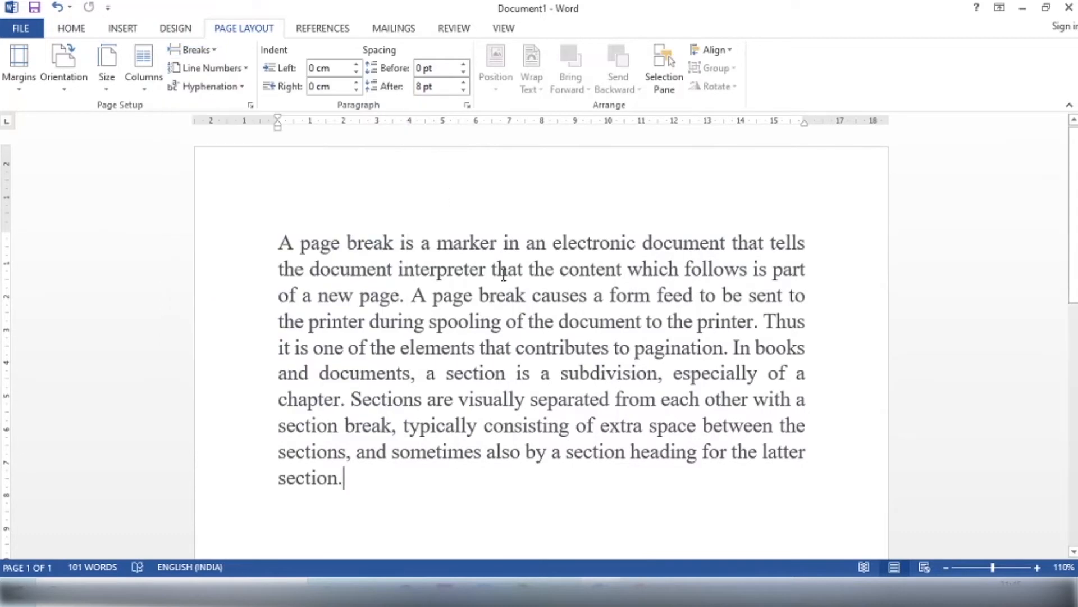
{"action": "left_click", "coordinate": [215, 56]}
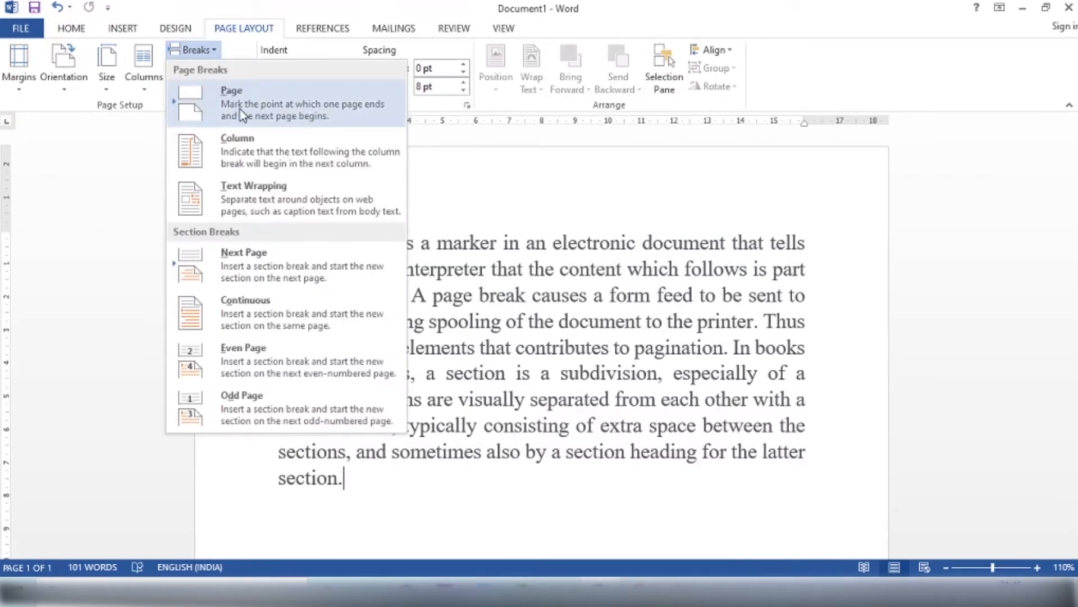
{"action": "left_click", "coordinate": [240, 110]}
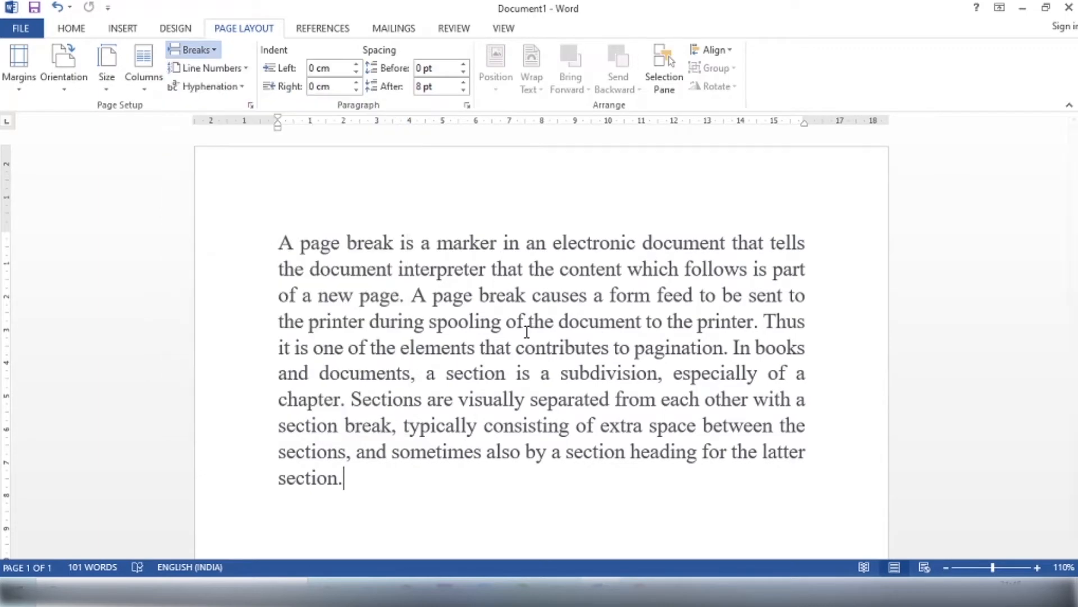
{"action": "left_click", "coordinate": [211, 52]}
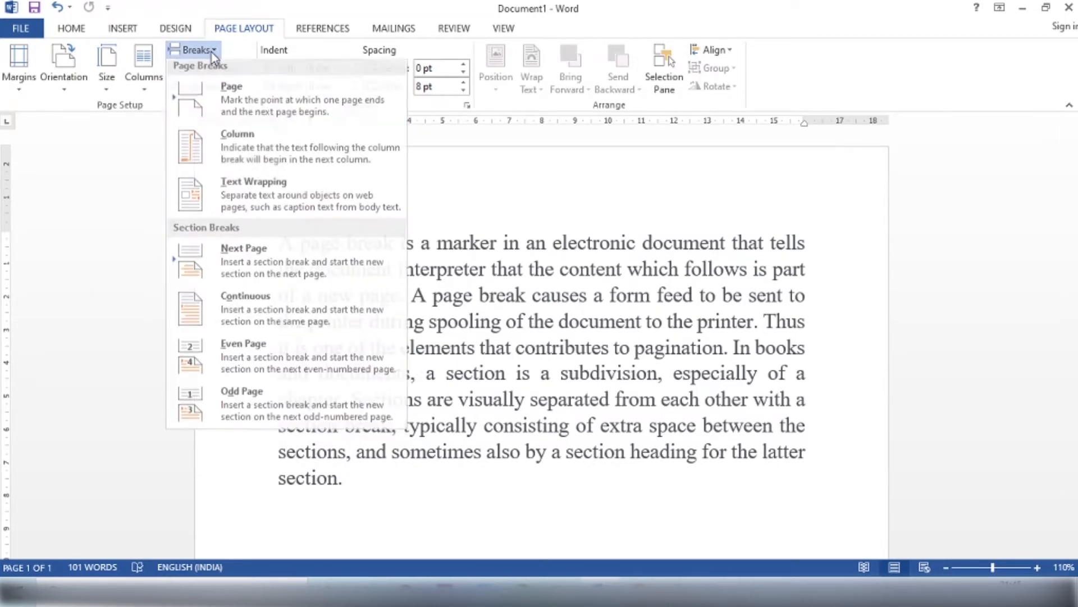
{"action": "left_click", "coordinate": [226, 102]}
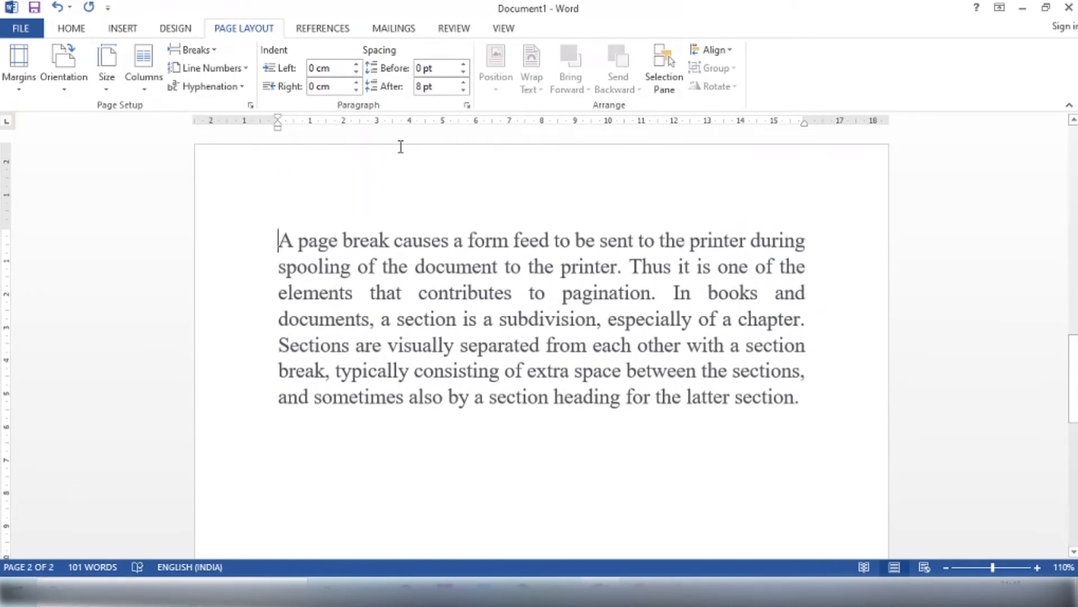
{"action": "scroll", "coordinate": [354, 253], "scroll_direction": "up", "scroll_amount": 10}
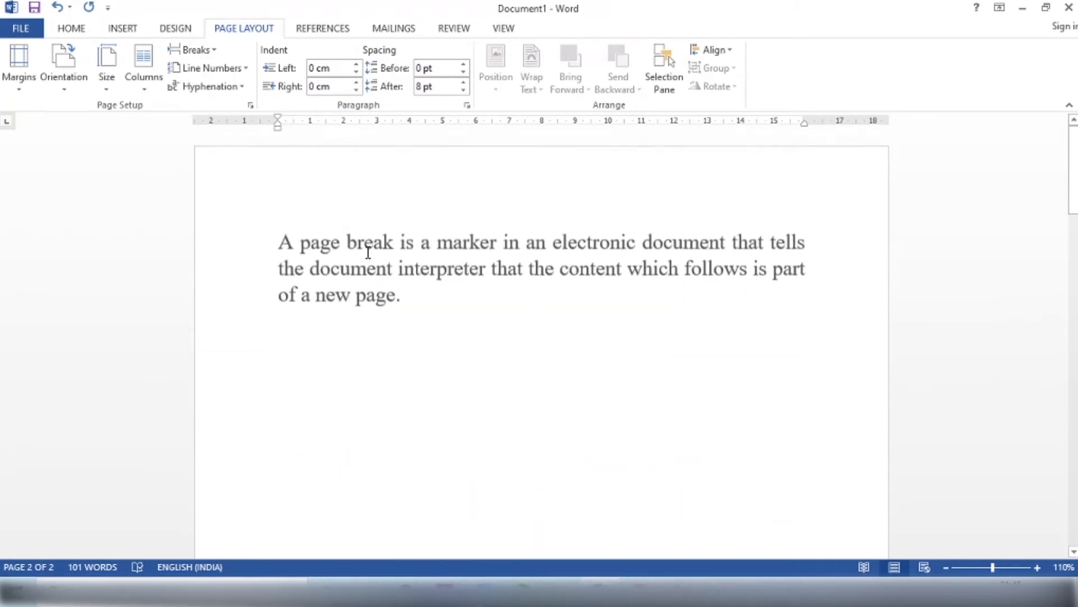
{"action": "scroll", "coordinate": [368, 297], "scroll_direction": "down", "scroll_amount": 6}
{"action": "scroll", "coordinate": [387, 305], "scroll_direction": "up", "scroll_amount": 5}
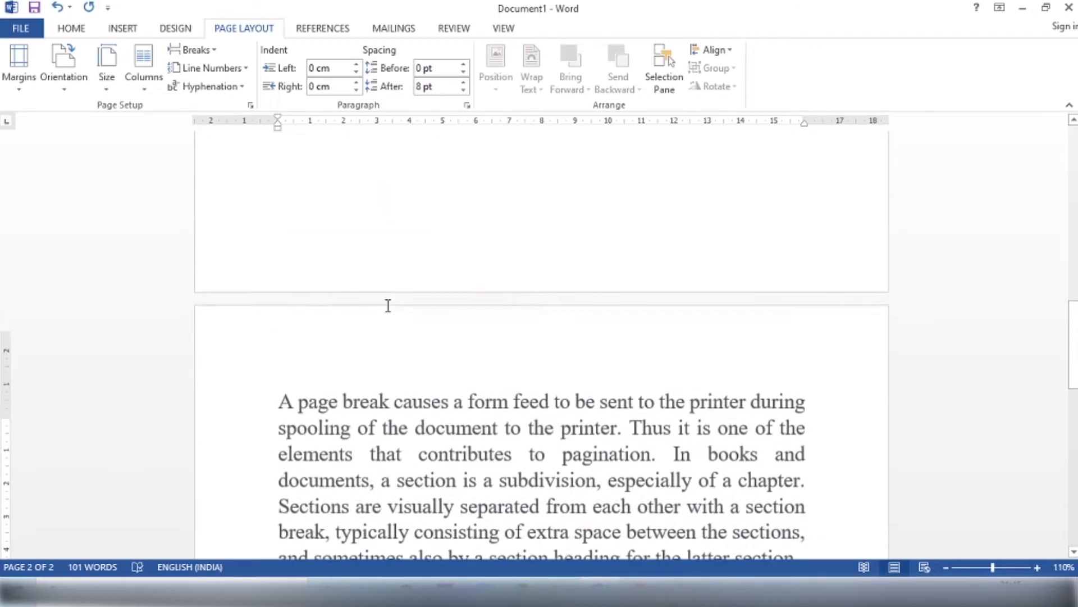
{"action": "key", "text": "ctrl+z"}
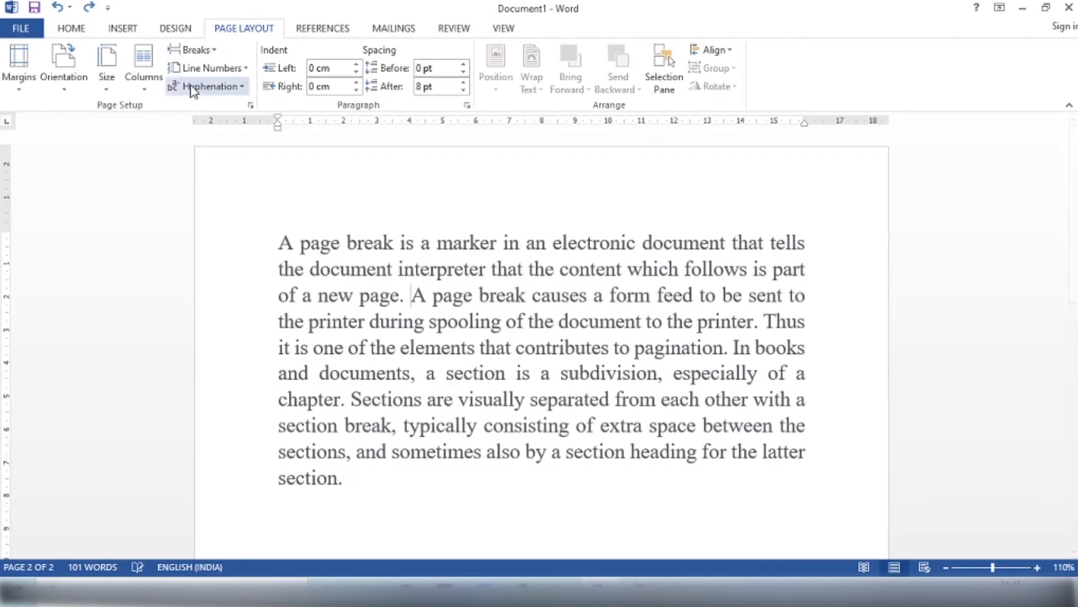
Step: Set the document text in two columns
{"action": "left_click", "coordinate": [212, 53]}
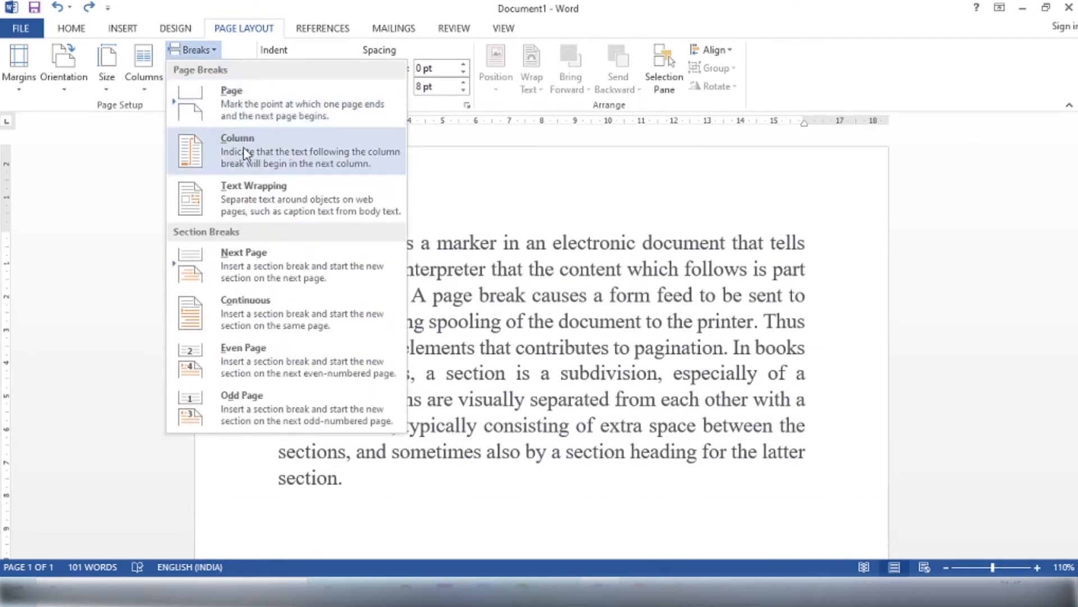
{"action": "left_click", "coordinate": [464, 186]}
{"action": "left_click", "coordinate": [142, 83]}
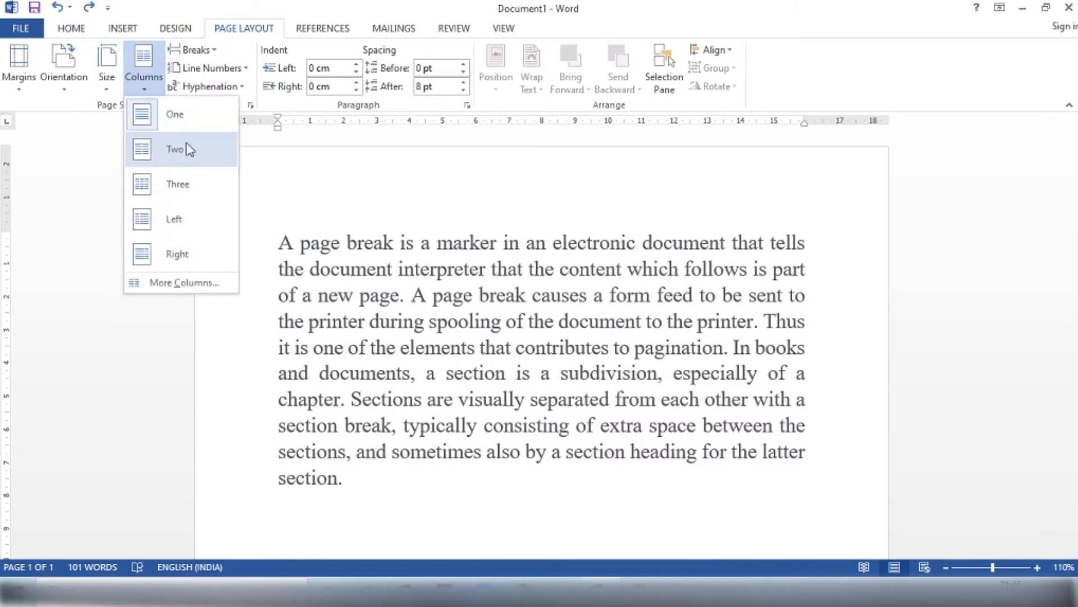
{"action": "left_click", "coordinate": [189, 145]}
Step: Try a column break before "A page break causes a form feed", and revert both the break and the two-column layout
{"action": "left_click", "coordinate": [192, 49]}
{"action": "left_click", "coordinate": [234, 164]}
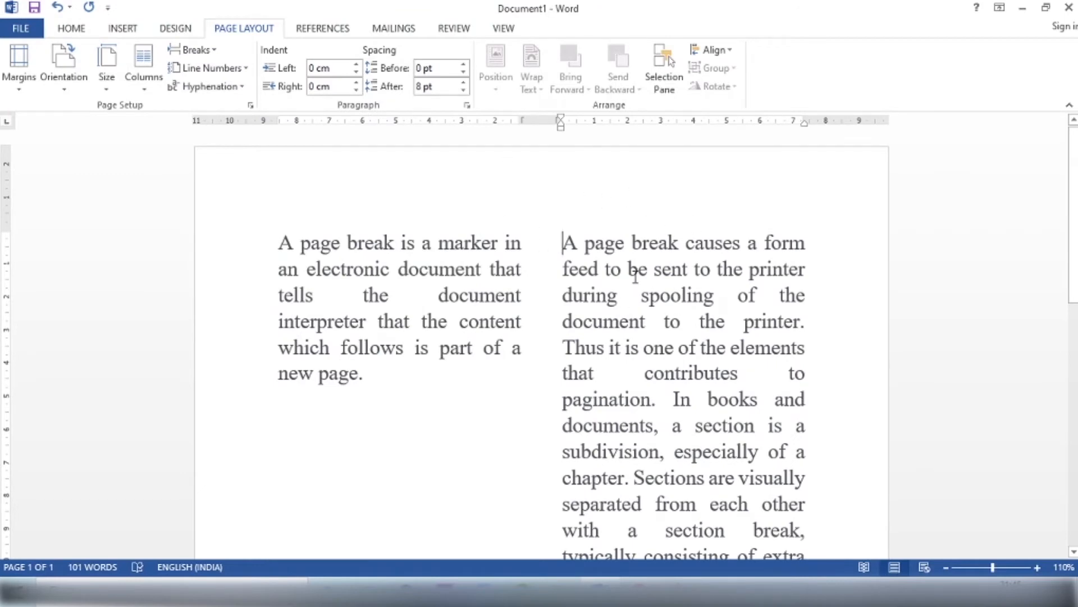
{"action": "scroll", "coordinate": [635, 274], "scroll_direction": "down", "scroll_amount": 5}
{"action": "scroll", "coordinate": [655, 313], "scroll_direction": "up", "scroll_amount": 5}
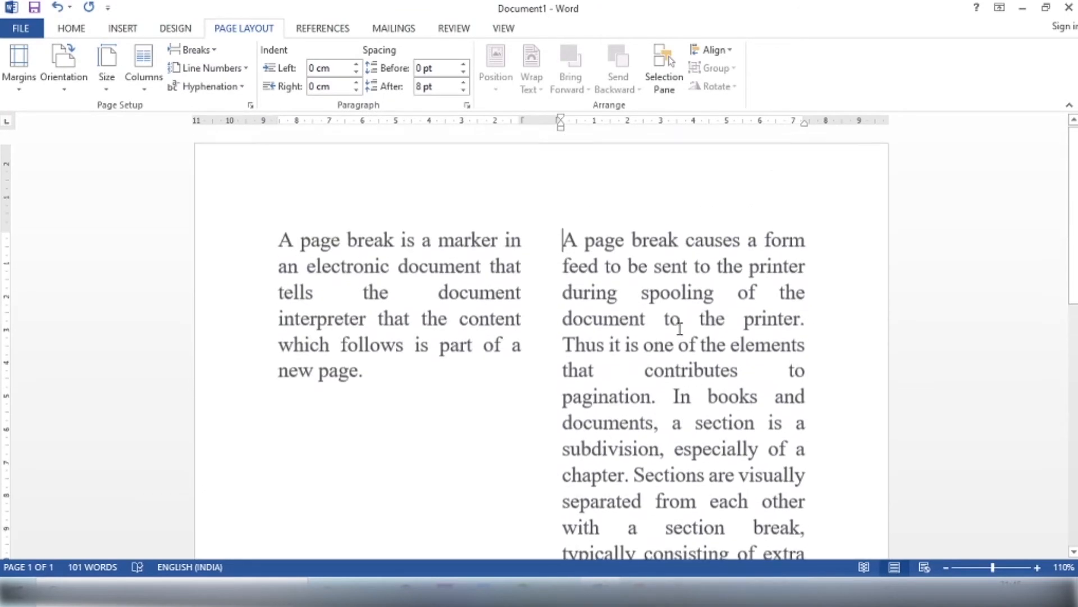
{"action": "key", "text": "BackSpace"}
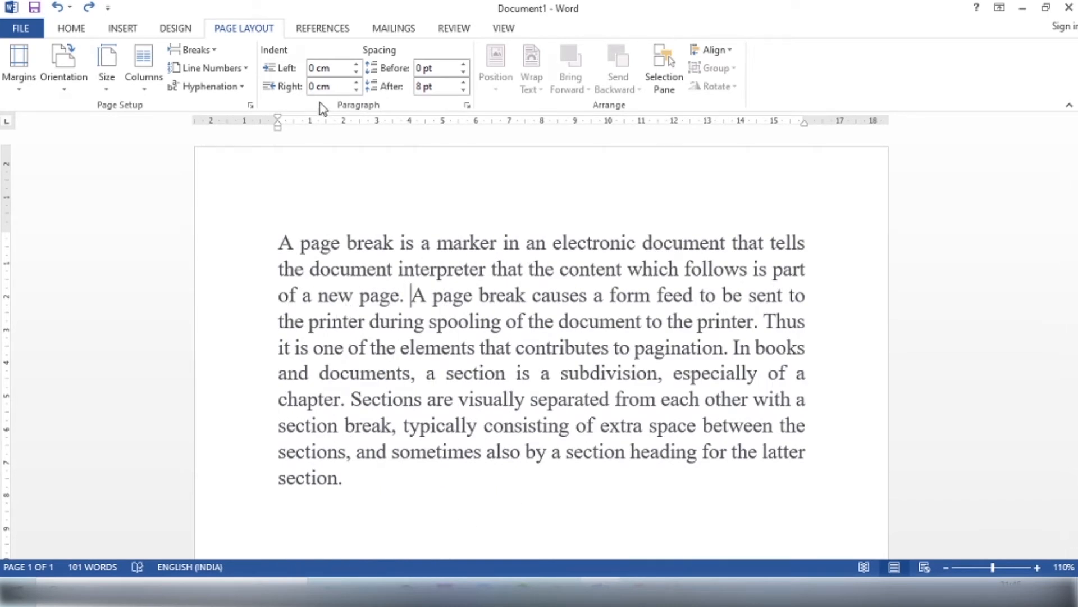
Step: Try a column break before "A page break causes a form feed" in the one-column layout, and undo it
{"action": "left_click", "coordinate": [194, 49]}
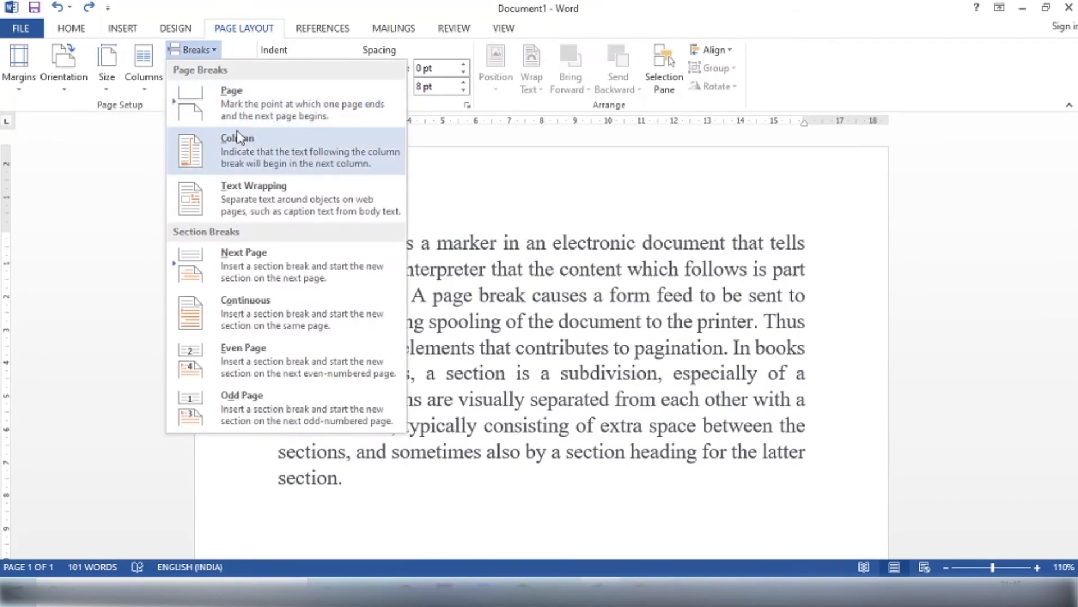
{"action": "left_click", "coordinate": [254, 162]}
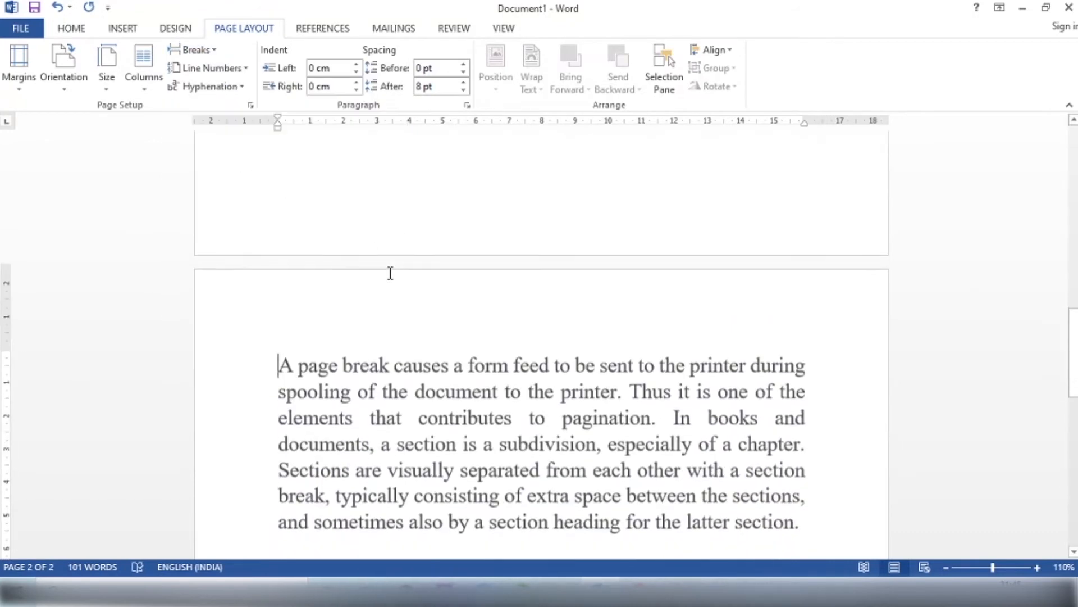
{"action": "scroll", "coordinate": [402, 404], "scroll_direction": "up", "scroll_amount": 15}
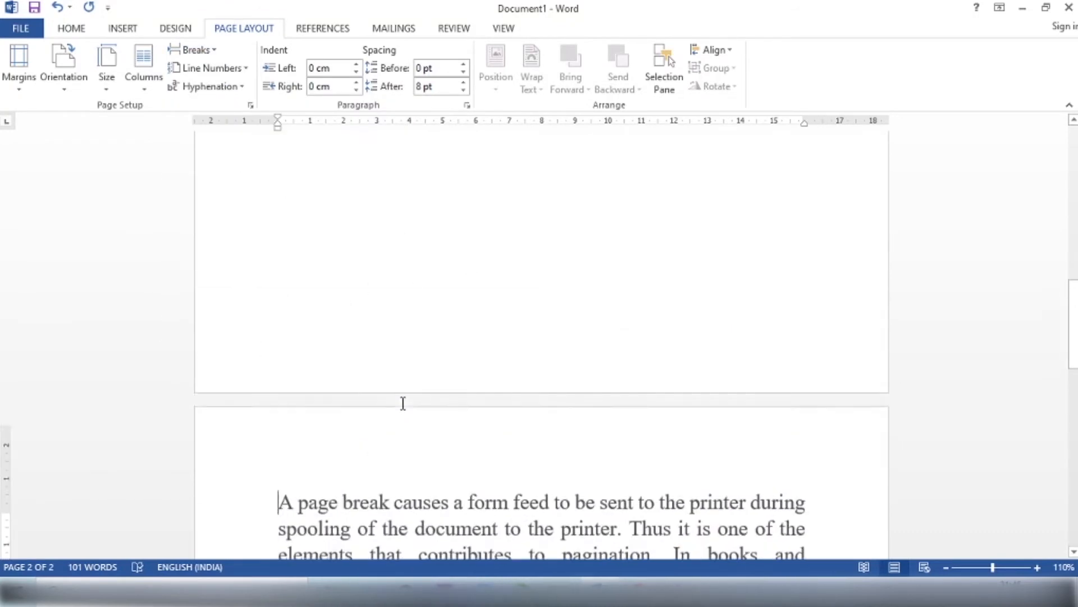
{"action": "key", "text": "ctrl+z"}
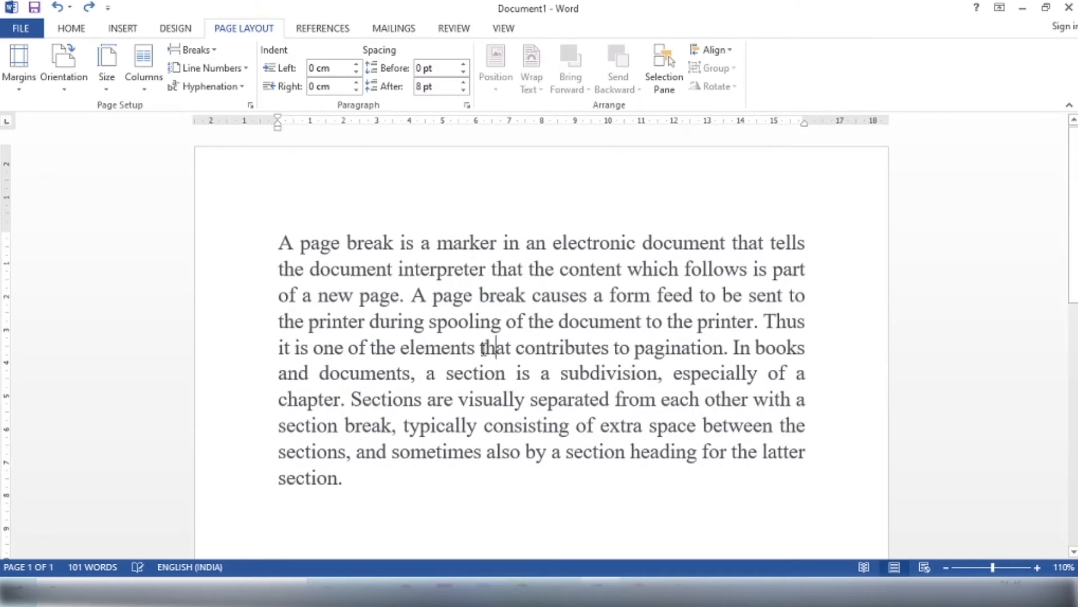
Step: Try a text wrapping break before "that contributes to pagination" and undo it
{"action": "left_click", "coordinate": [194, 50]}
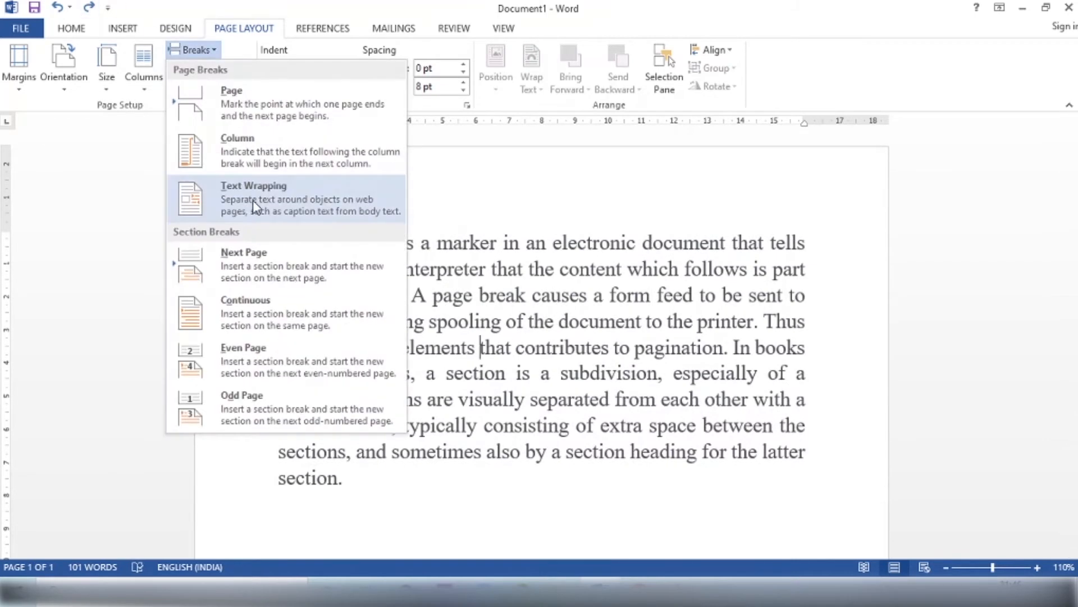
{"action": "left_click", "coordinate": [285, 190]}
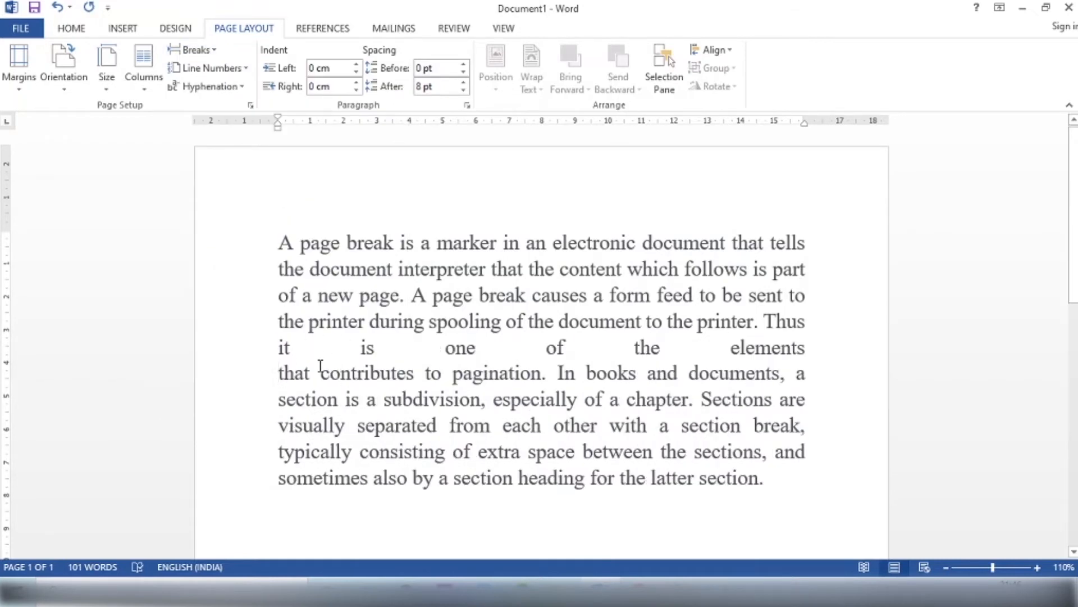
{"action": "type", "text": "z"}
{"action": "key", "text": "ctrl+z"}
{"action": "key", "text": "ctrl+z"}
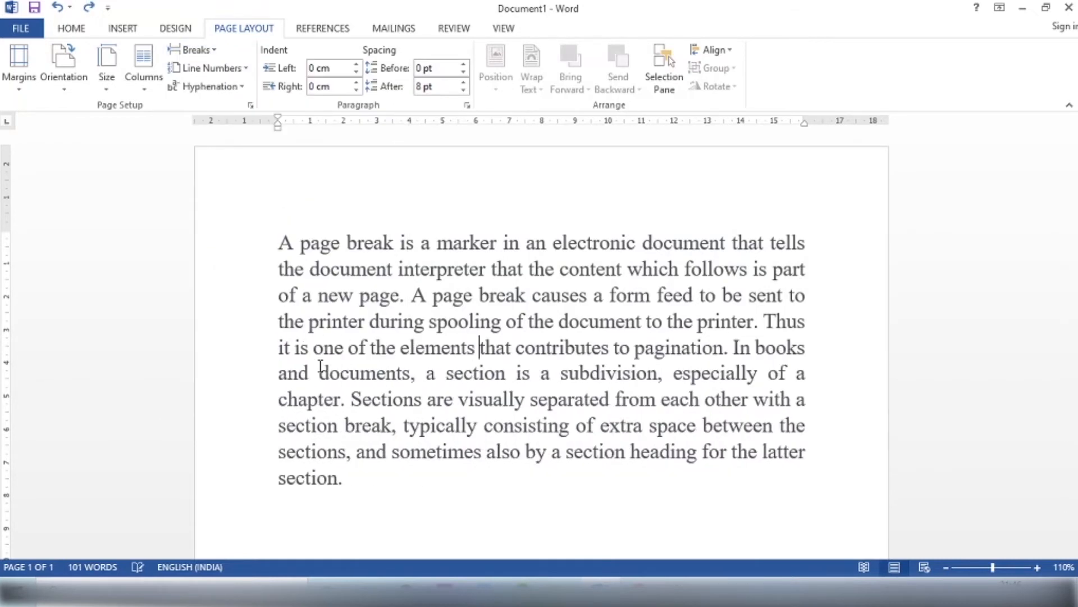
Step: Repeat the text wrapping break before "that contributes to pagination" and undo it again
{"action": "left_click", "coordinate": [208, 50]}
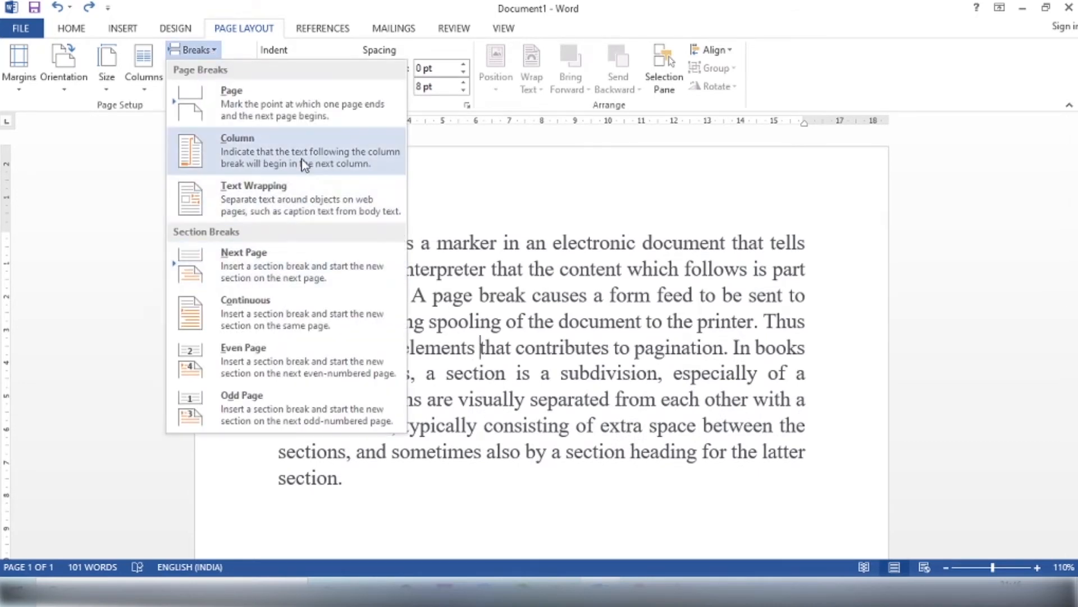
{"action": "left_click", "coordinate": [308, 195]}
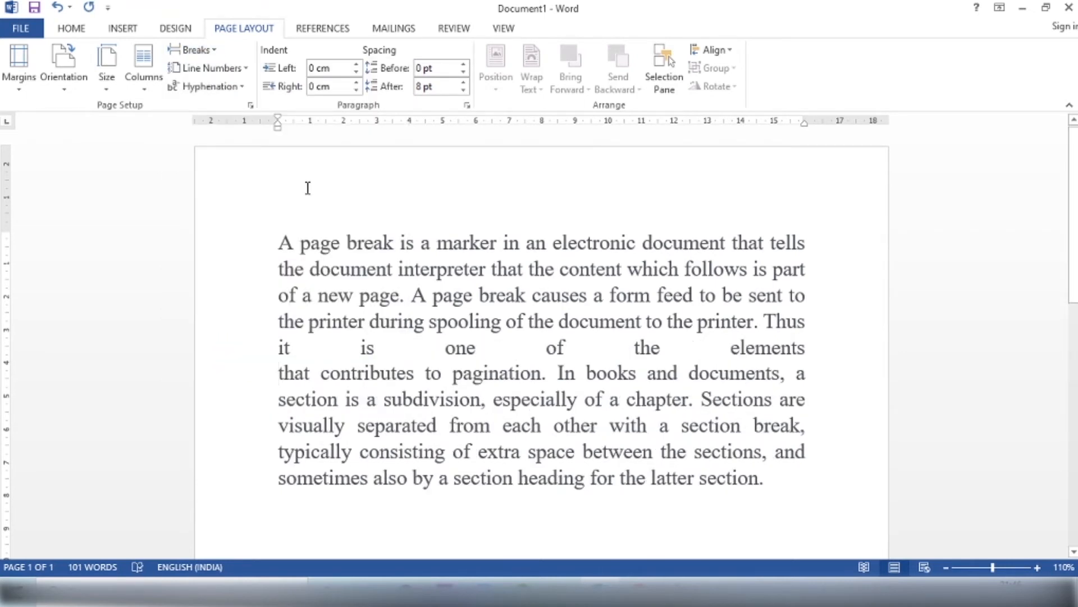
{"action": "key", "text": "ctrl+z"}
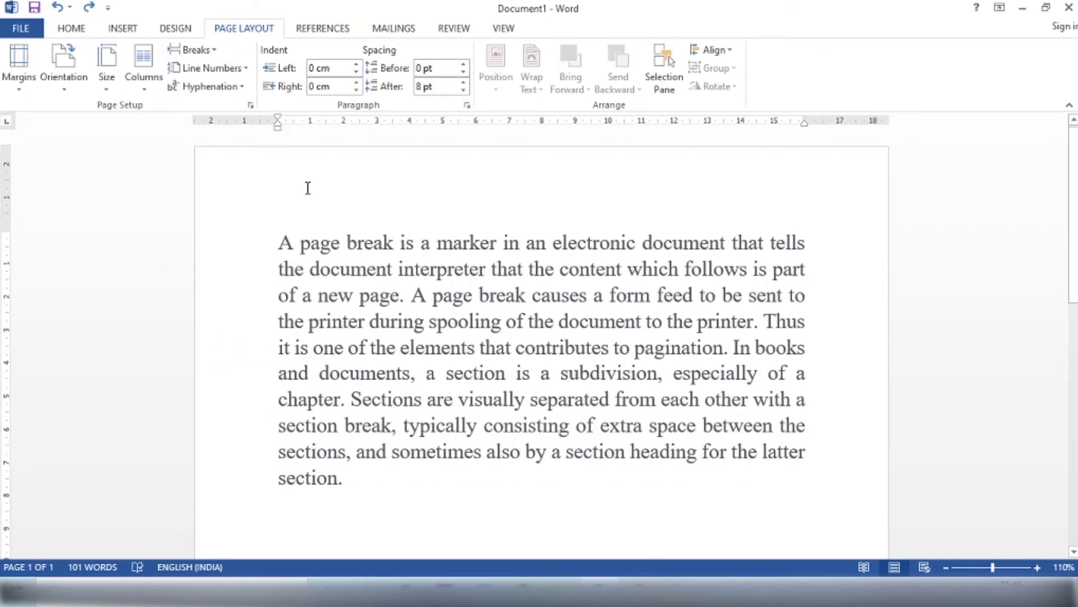
Step: Try a text wrapping break after the "S" of "Sections are visually separated" and undo it
{"action": "left_click", "coordinate": [358, 395]}
{"action": "left_click", "coordinate": [190, 50]}
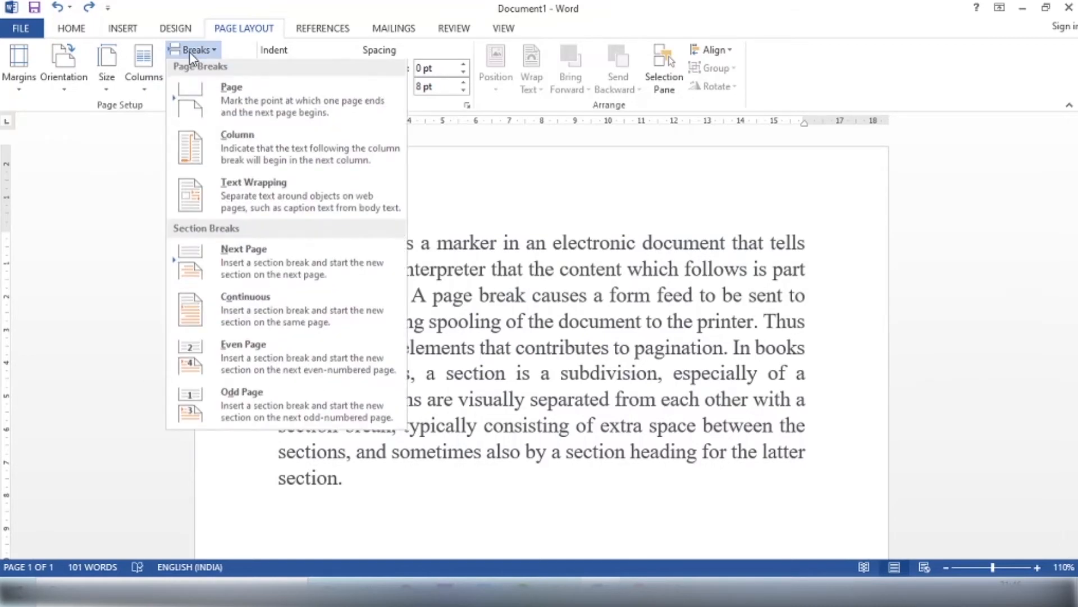
{"action": "left_click", "coordinate": [256, 209]}
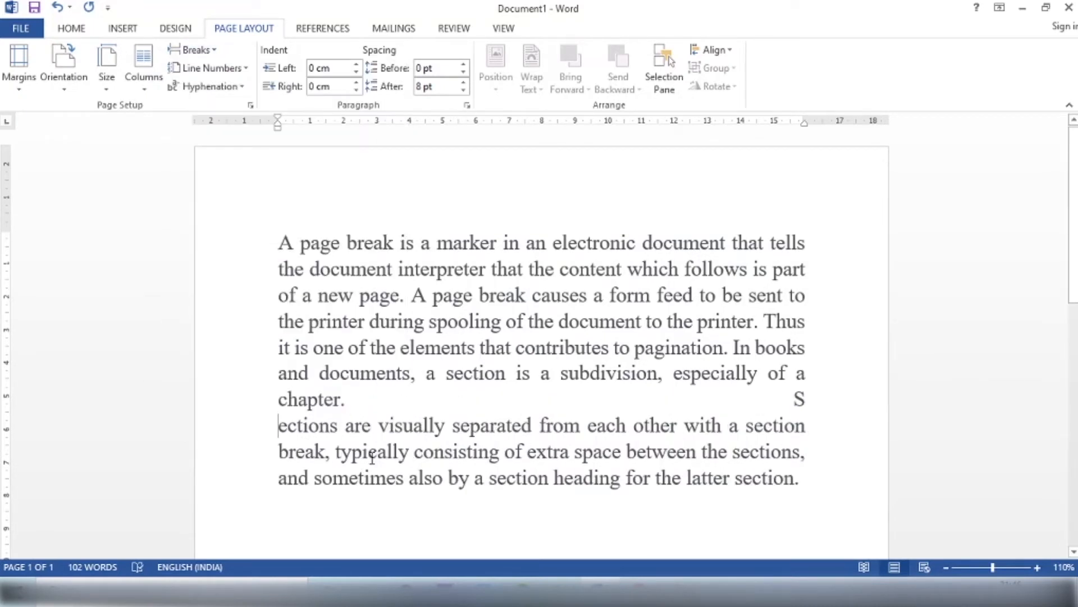
{"action": "key", "text": "ctrl+z"}
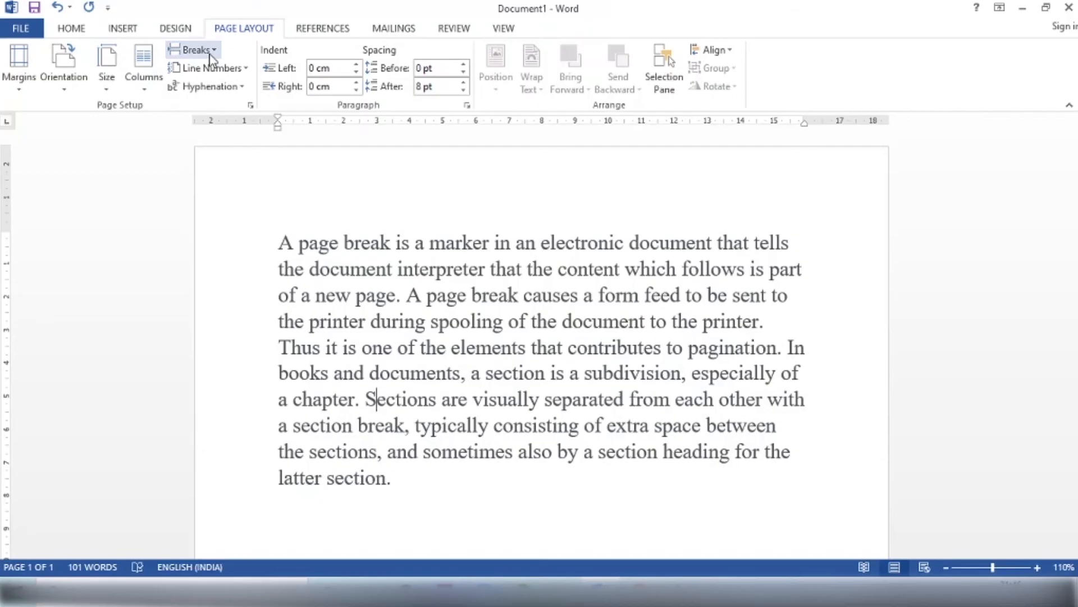
Step: Insert a Next Page section break before "the elements that contributes to pagination" and check the text on both pages
{"action": "left_click", "coordinate": [192, 49]}
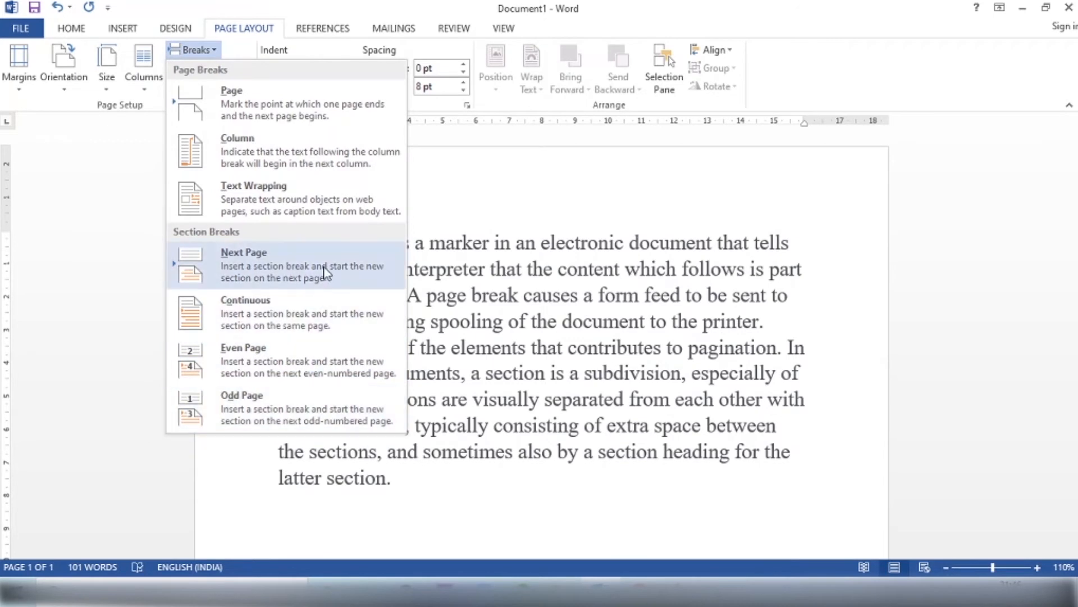
{"action": "left_click", "coordinate": [495, 300]}
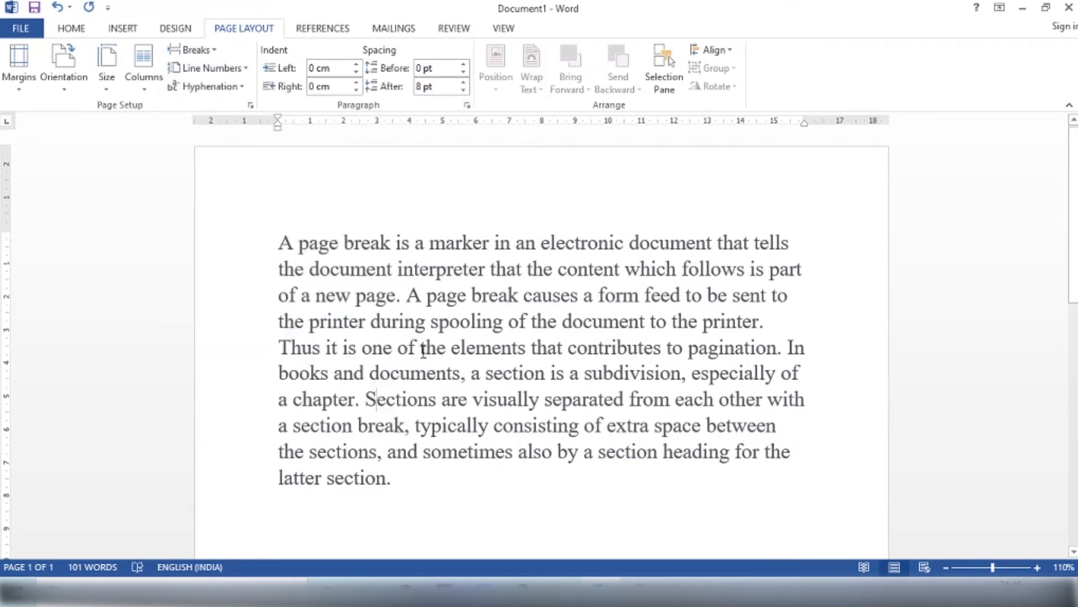
{"action": "left_click", "coordinate": [203, 49]}
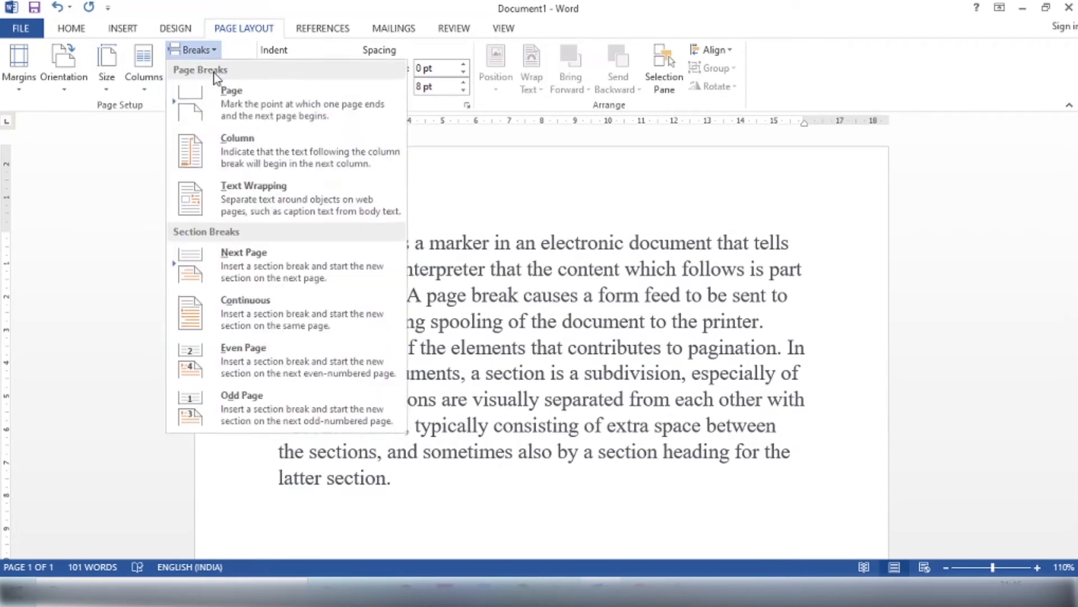
{"action": "left_click", "coordinate": [281, 261]}
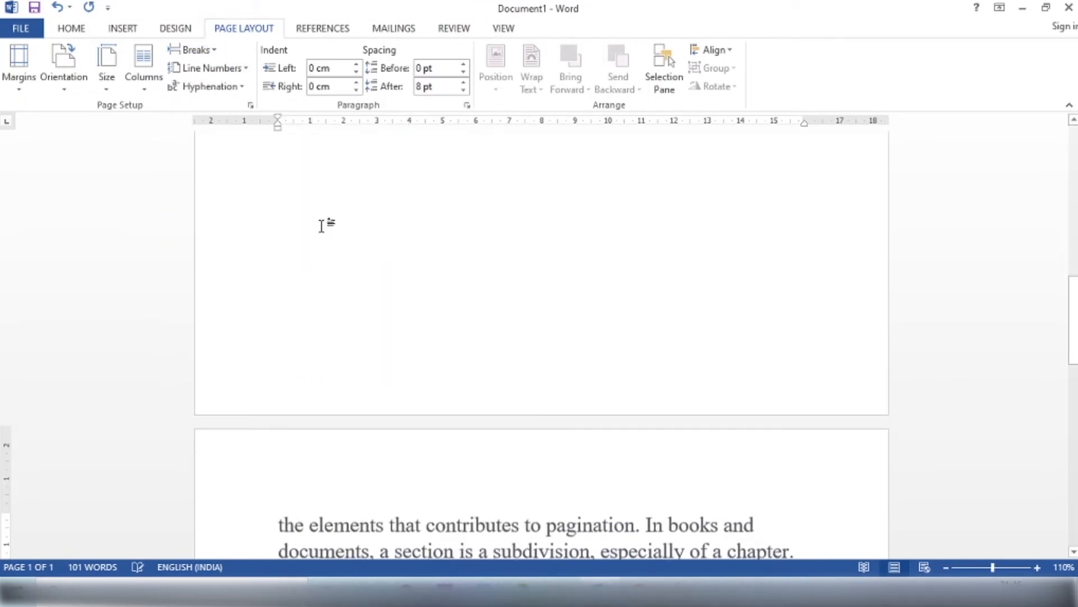
{"action": "scroll", "coordinate": [474, 302], "scroll_direction": "down", "scroll_amount": 6}
{"action": "scroll", "coordinate": [284, 246], "scroll_direction": "up", "scroll_amount": 4}
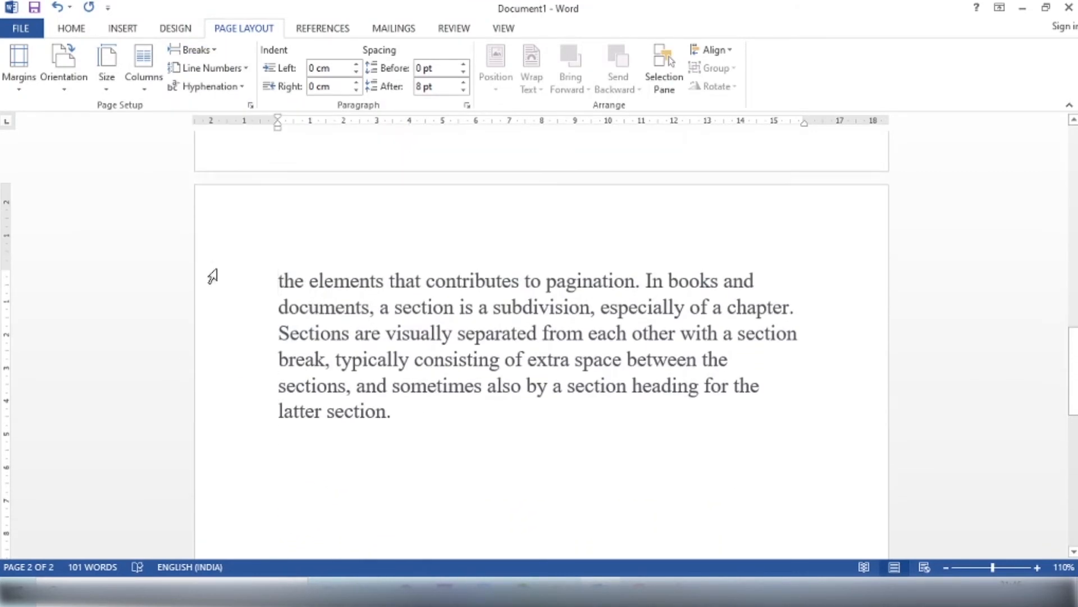
{"action": "scroll", "coordinate": [425, 382], "scroll_direction": "up", "scroll_amount": 12}
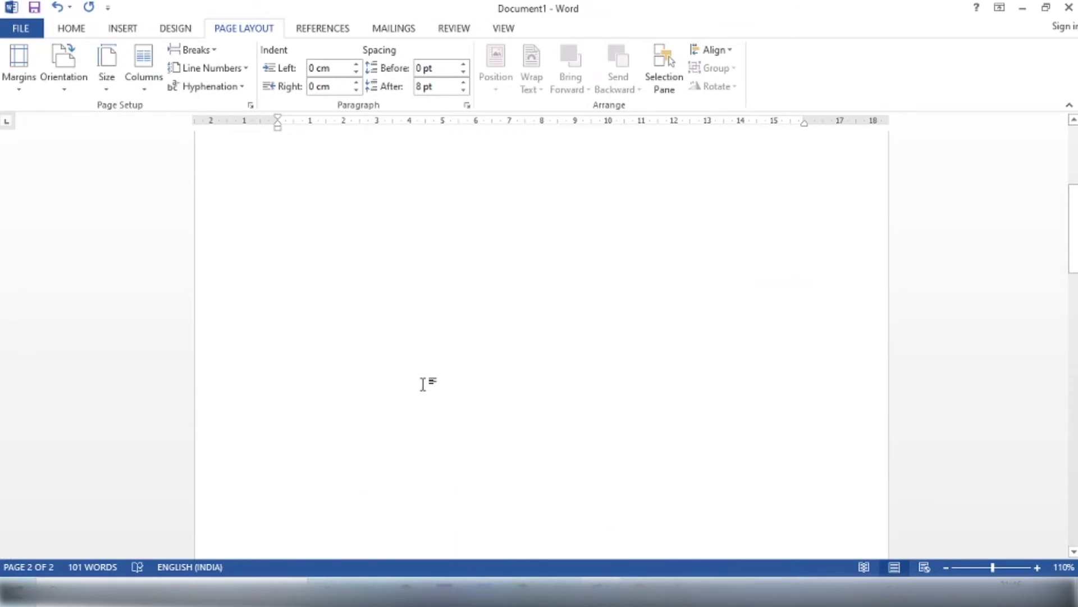
{"action": "scroll", "coordinate": [426, 380], "scroll_direction": "up", "scroll_amount": 6}
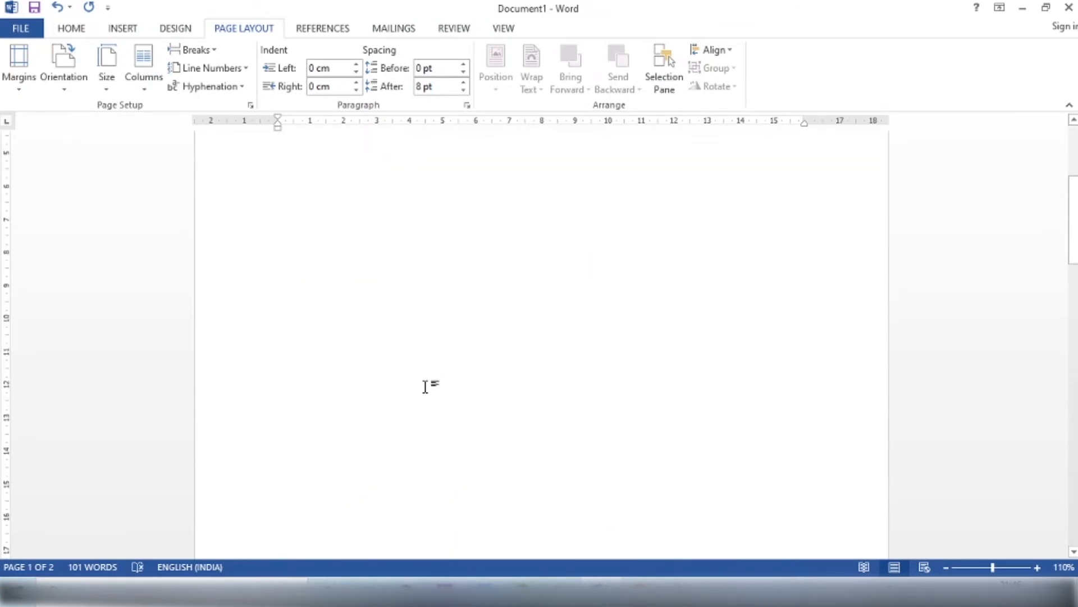
{"action": "scroll", "coordinate": [429, 384], "scroll_direction": "down", "scroll_amount": 6}
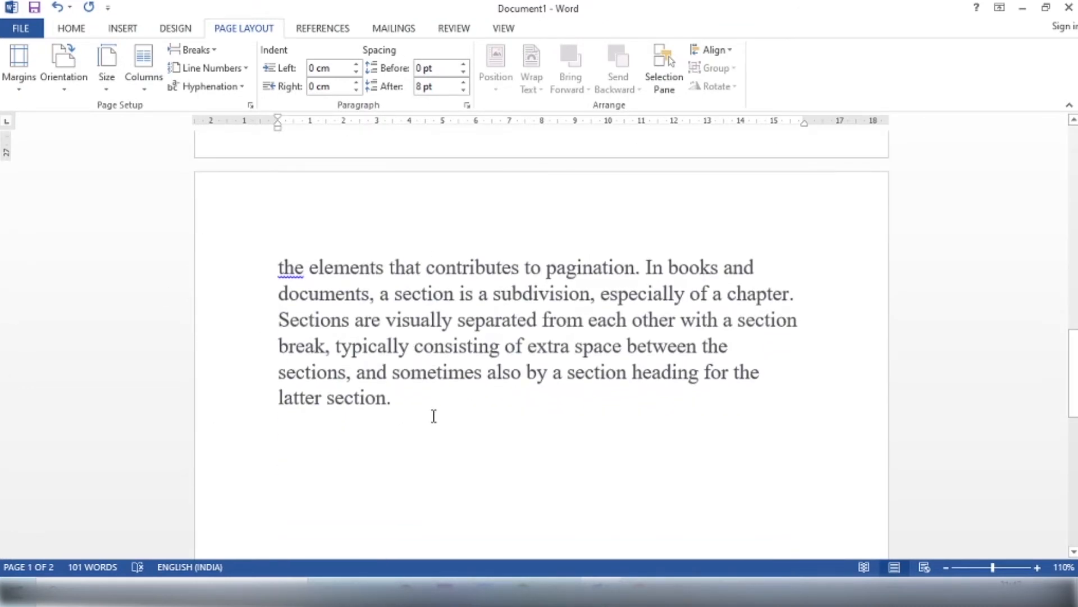
Step: Remove the Next Page section break before "the elements that contributes to pagination"
{"action": "key", "text": "BackSpace"}
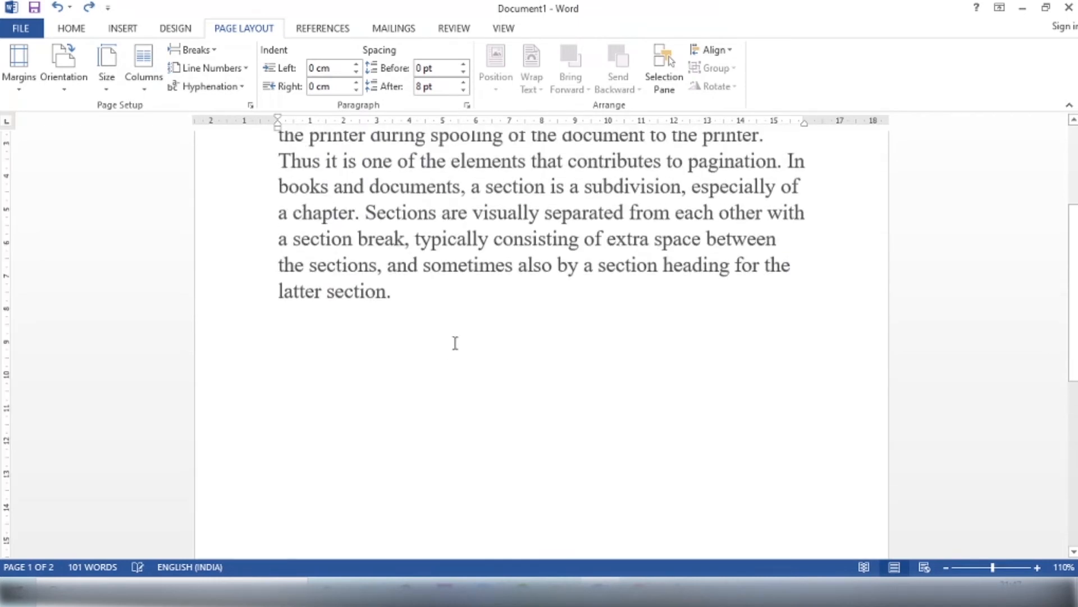
{"action": "scroll", "coordinate": [444, 348], "scroll_direction": "up", "scroll_amount": 3}
Step: Try a Continuous section break before "the elements that contributes to pagination" and undo it
{"action": "left_click", "coordinate": [197, 50]}
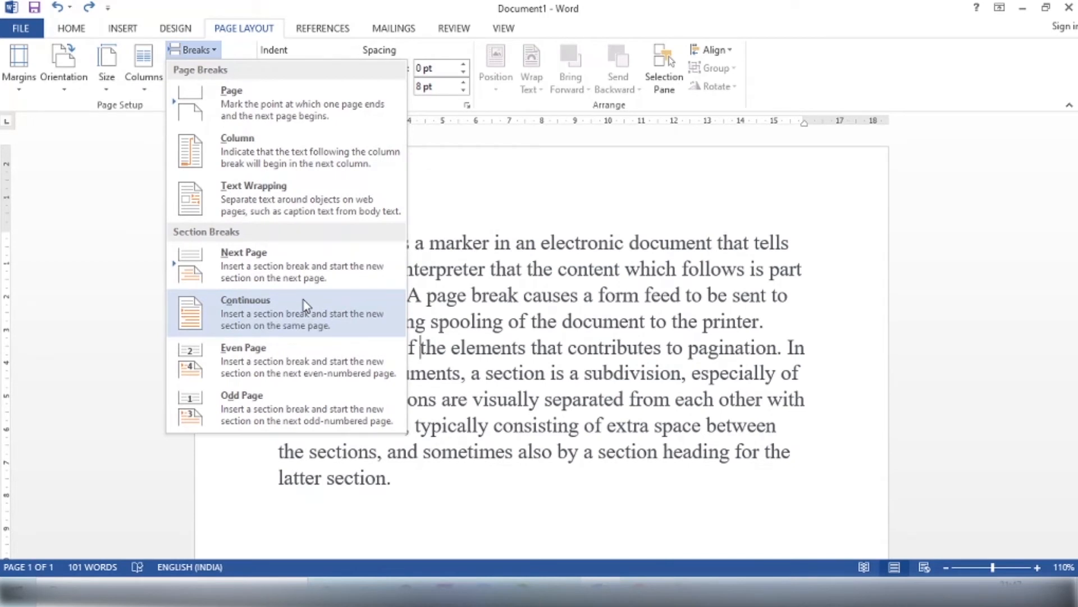
{"action": "left_click", "coordinate": [423, 346]}
{"action": "left_click_drag", "start_coordinate": [421, 347], "coordinate": [809, 348]}
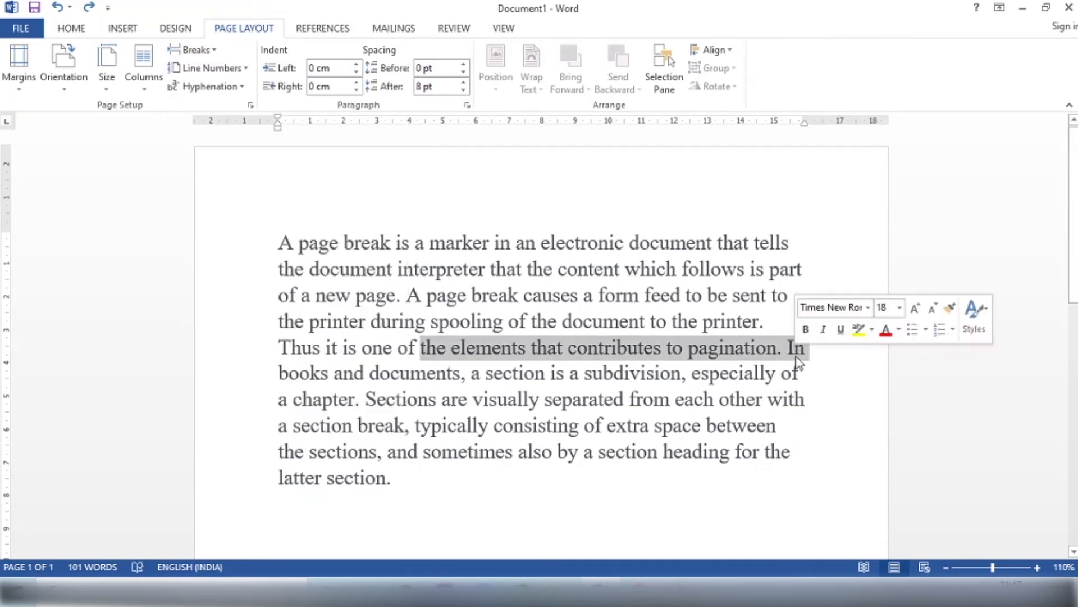
{"action": "left_click", "coordinate": [421, 347]}
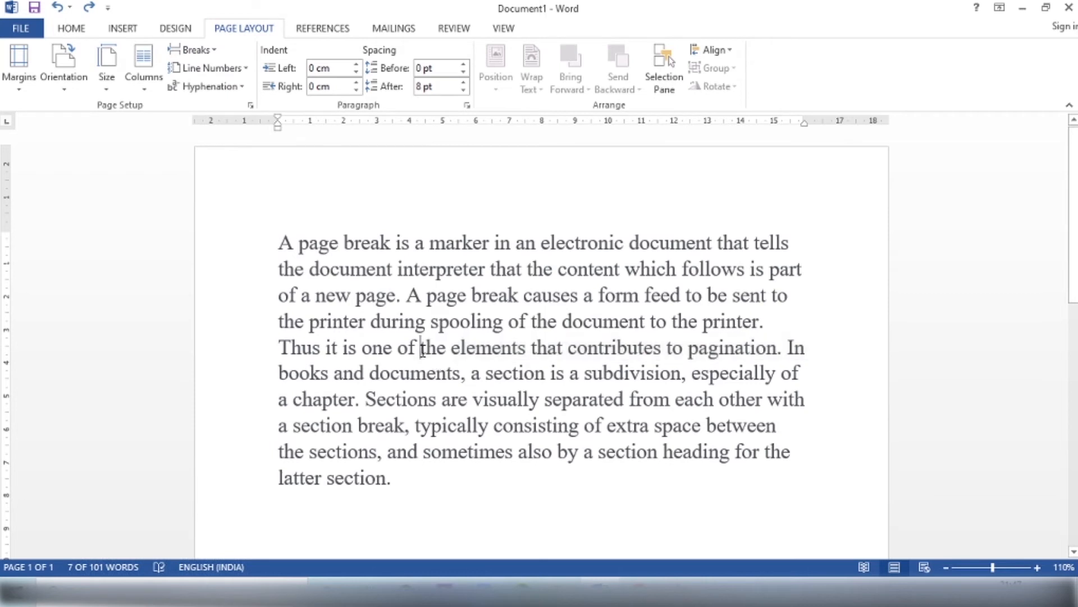
{"action": "left_click", "coordinate": [206, 50]}
{"action": "left_click", "coordinate": [217, 238]}
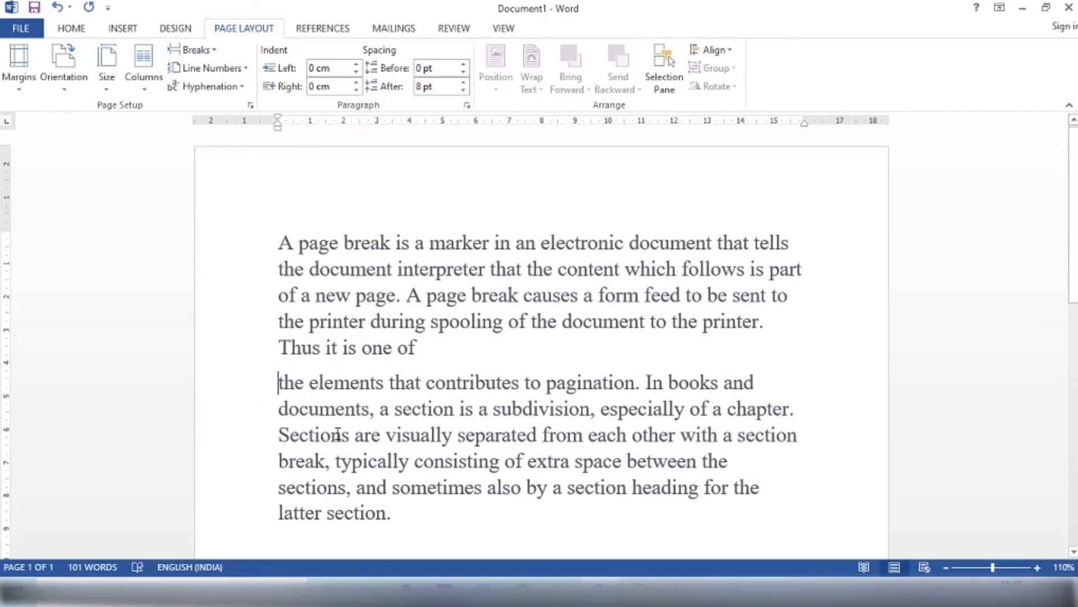
{"action": "key", "text": "ctrl+z"}
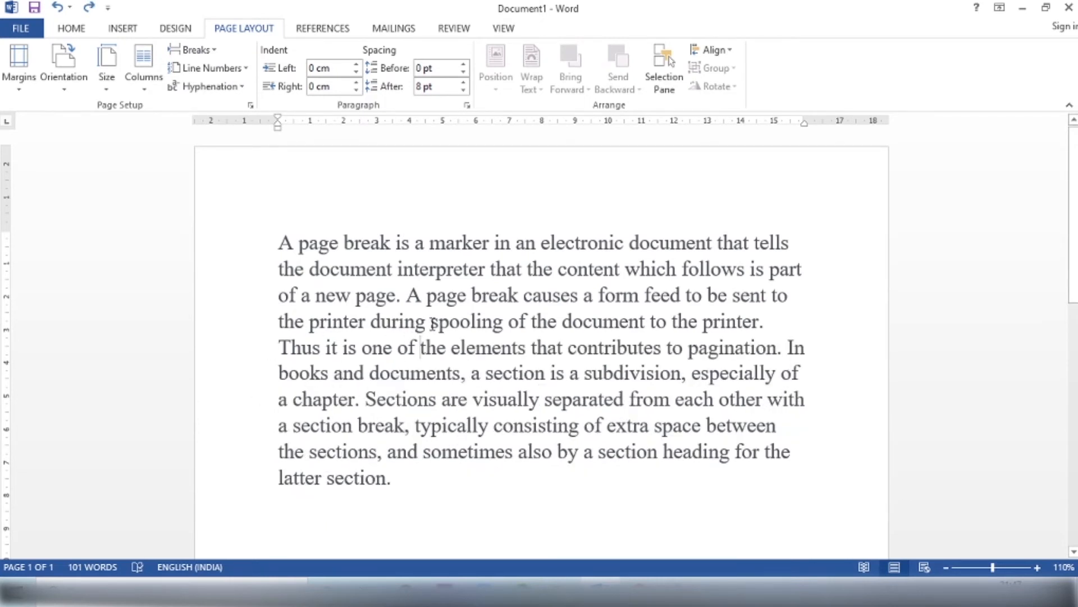
Step: Repeat the Continuous section break before "the elements that contributes to pagination" and undo it again
{"action": "left_click", "coordinate": [207, 53]}
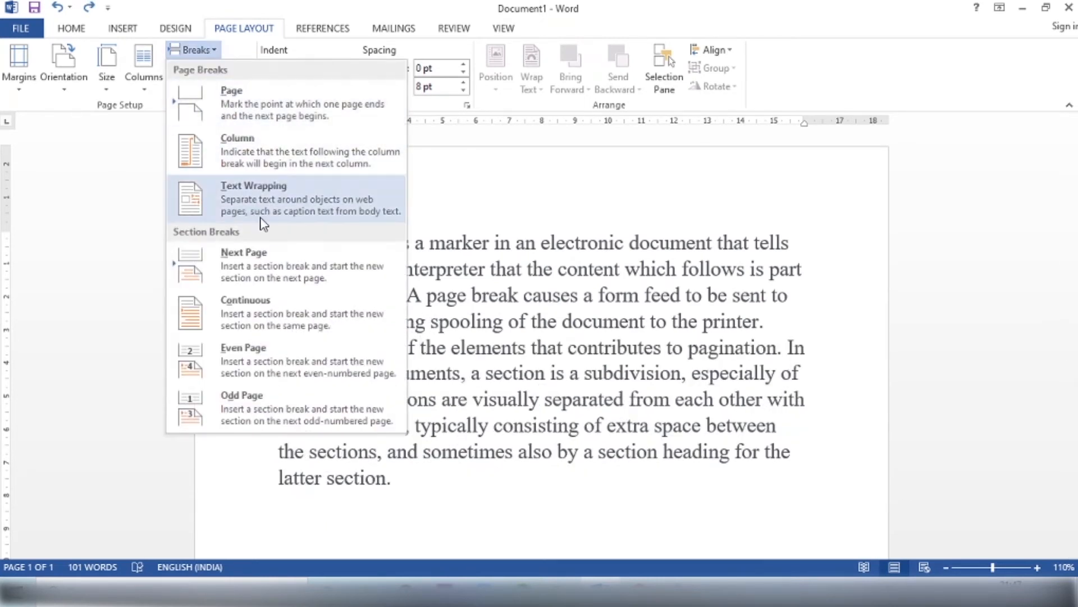
{"action": "left_click", "coordinate": [280, 320]}
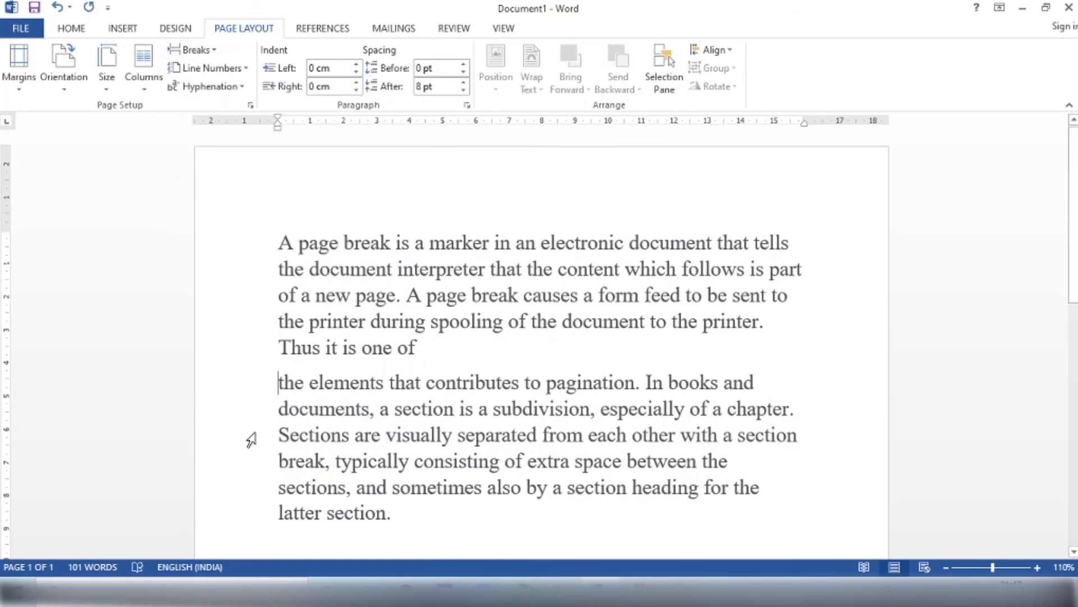
{"action": "key", "text": "ctrl+z"}
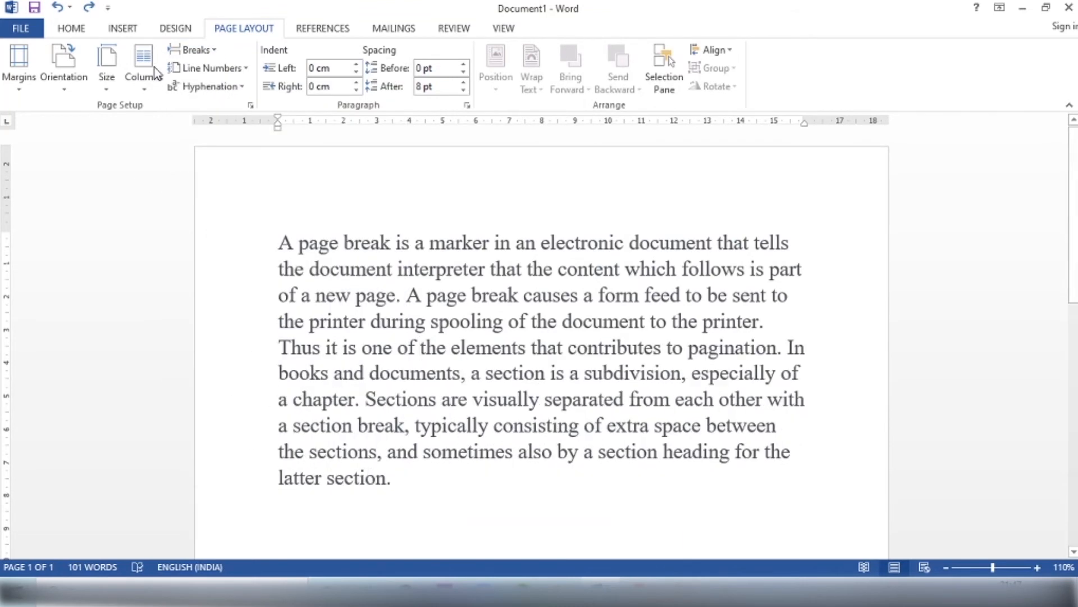
Step: Try an Even Page section break before "a section is a subdivision", check the text on both pages and undo the break
{"action": "left_click", "coordinate": [203, 50]}
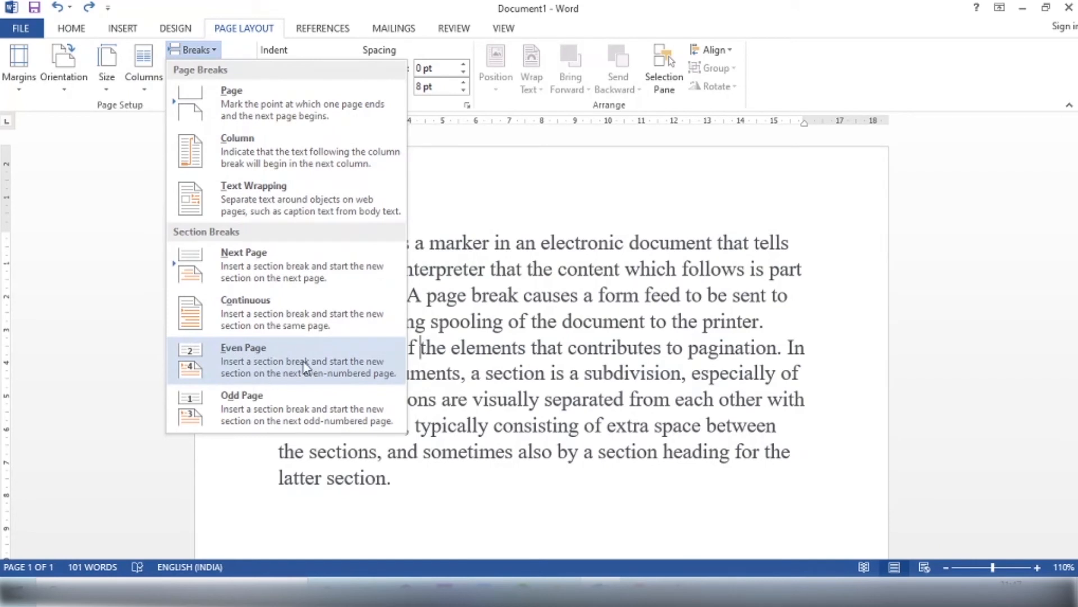
{"action": "key", "text": "Escape"}
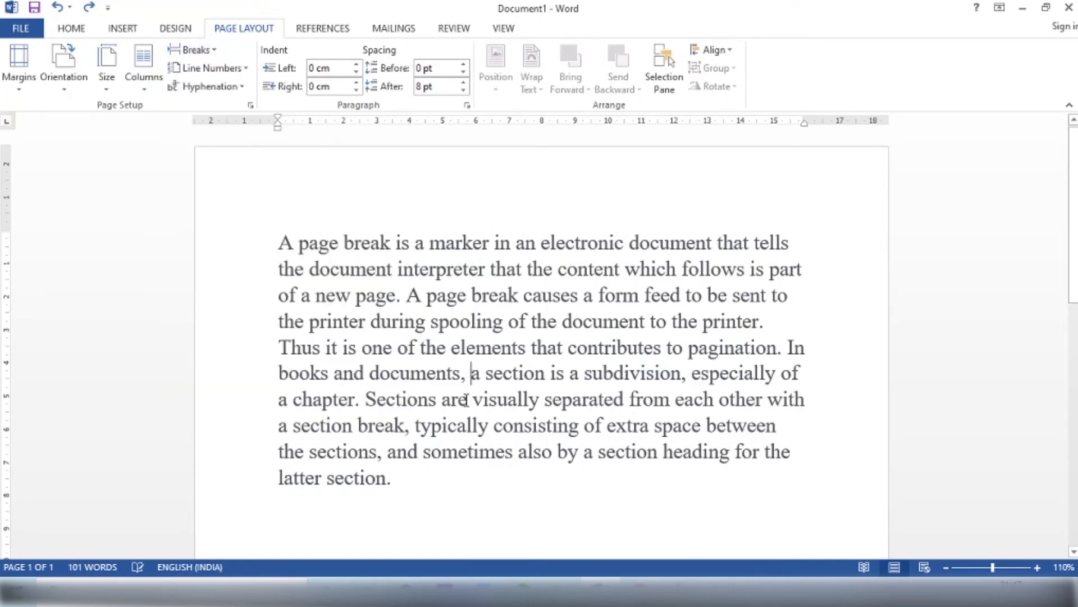
{"action": "left_click", "coordinate": [192, 50]}
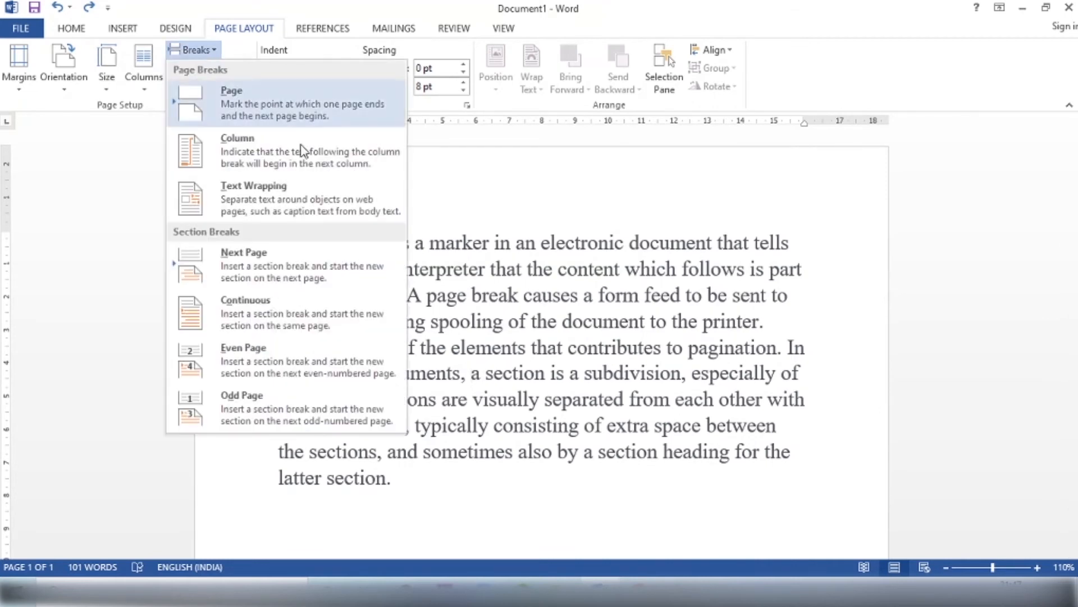
{"action": "left_click", "coordinate": [317, 357]}
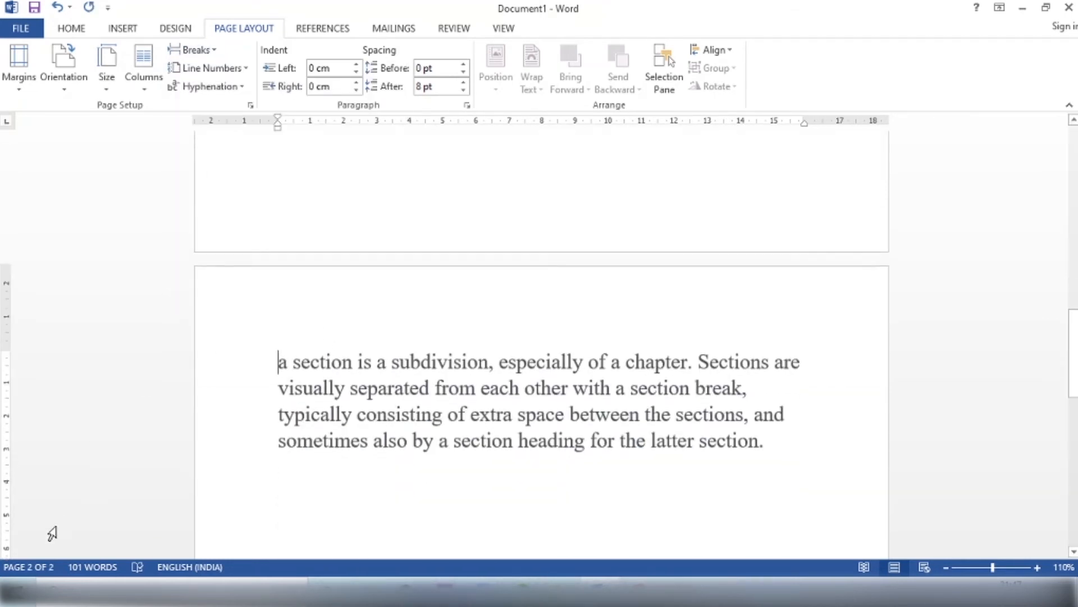
{"action": "scroll", "coordinate": [298, 410], "scroll_direction": "up", "scroll_amount": 5}
{"action": "scroll", "coordinate": [299, 410], "scroll_direction": "up", "scroll_amount": 3}
{"action": "scroll", "coordinate": [513, 404], "scroll_direction": "down", "scroll_amount": 5}
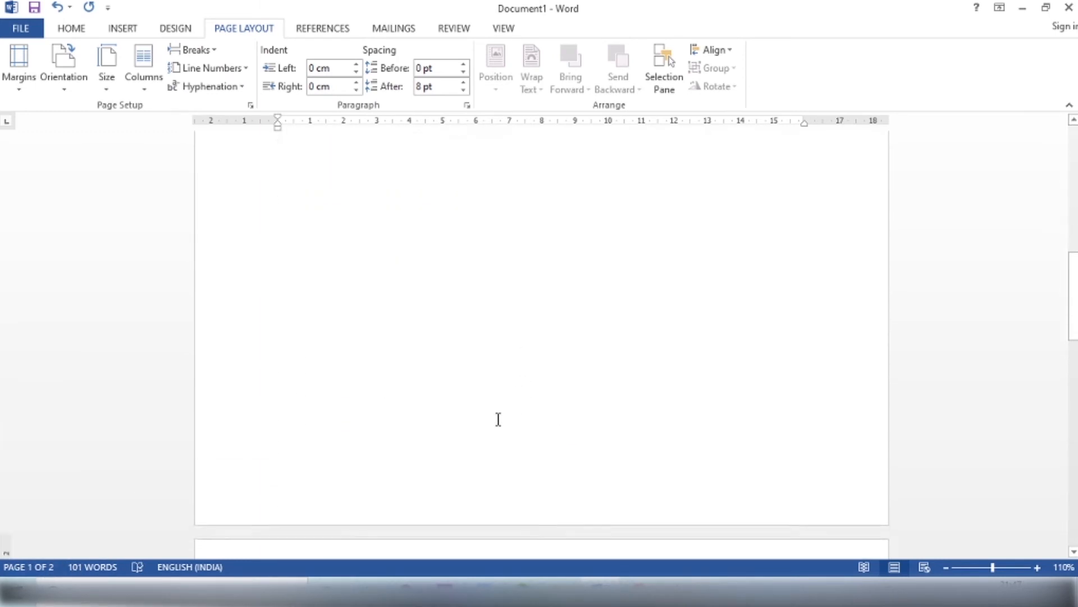
{"action": "scroll", "coordinate": [498, 409], "scroll_direction": "down", "scroll_amount": 5}
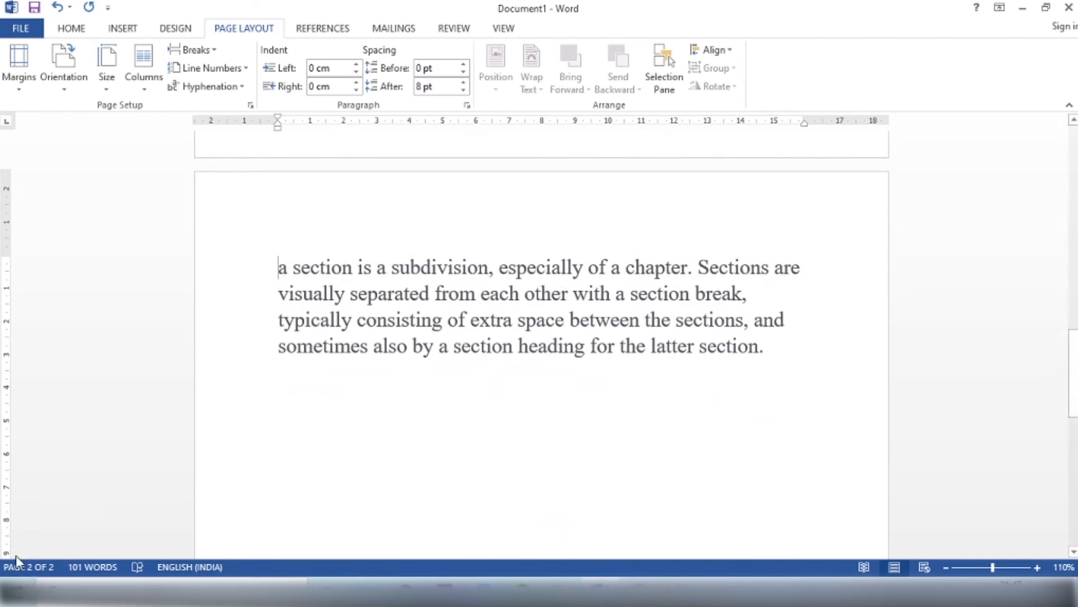
{"action": "scroll", "coordinate": [386, 356], "scroll_direction": "up", "scroll_amount": 5}
{"action": "scroll", "coordinate": [383, 360], "scroll_direction": "up", "scroll_amount": 5}
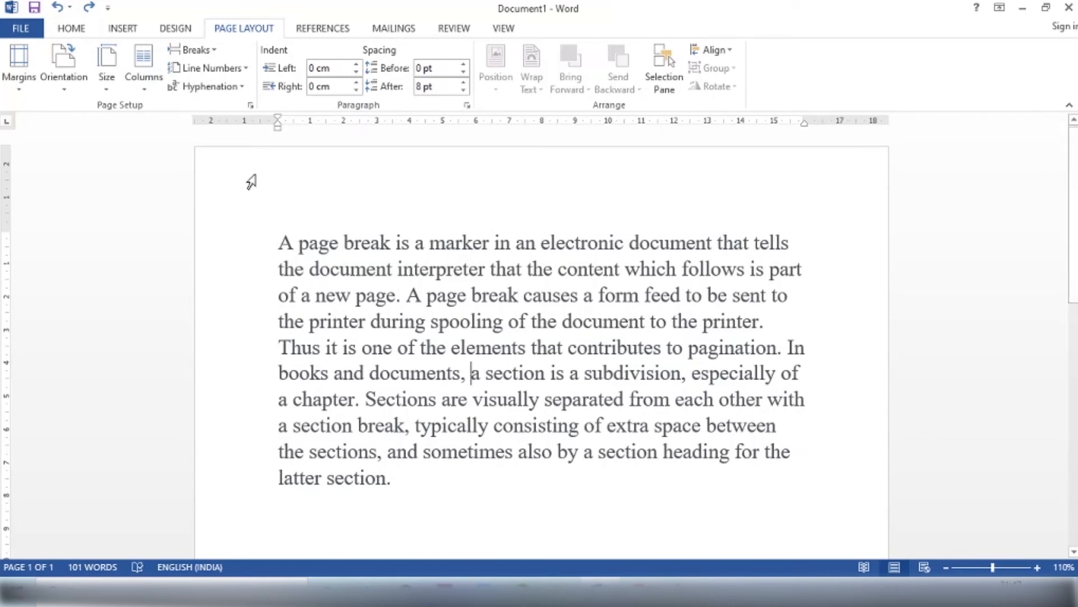
Step: Try an Odd Page section break before "a section is a subdivision", check the page numbering and undo the break
{"action": "left_click", "coordinate": [201, 51]}
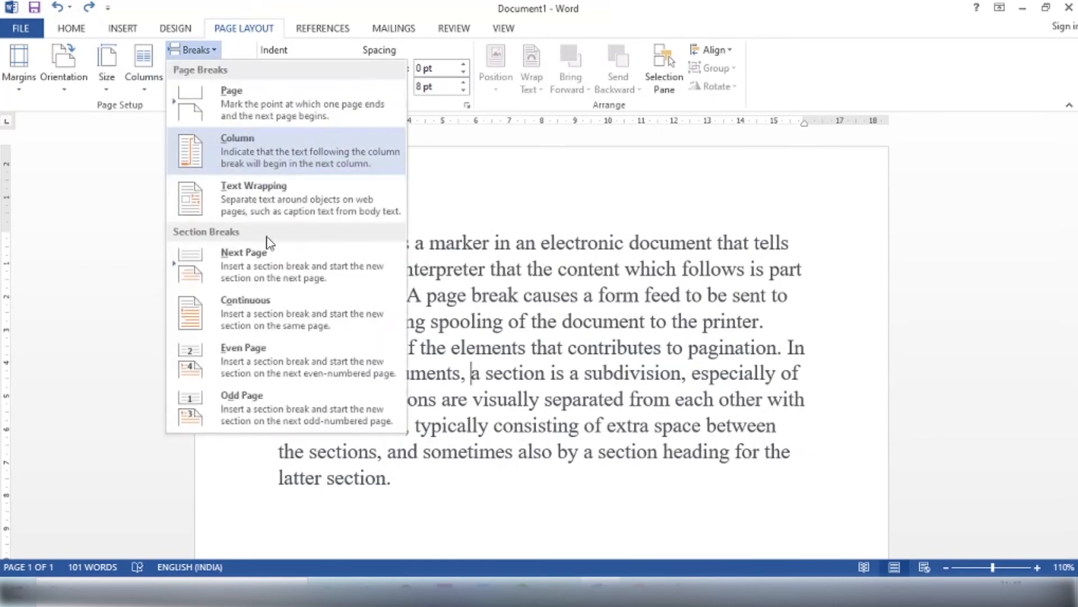
{"action": "left_click", "coordinate": [258, 405]}
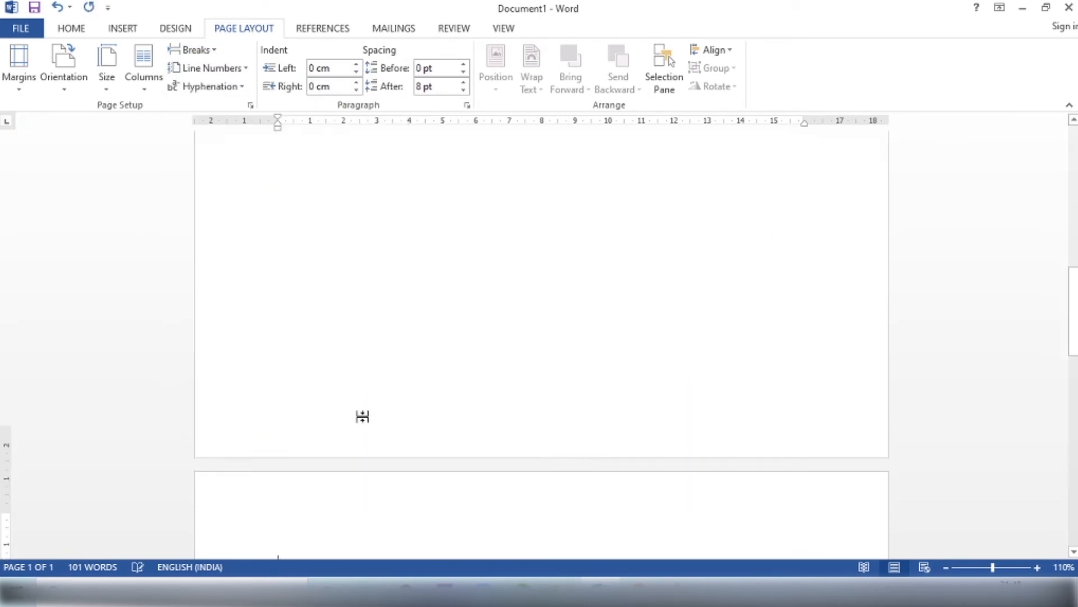
{"action": "scroll", "coordinate": [374, 407], "scroll_direction": "up", "scroll_amount": 10}
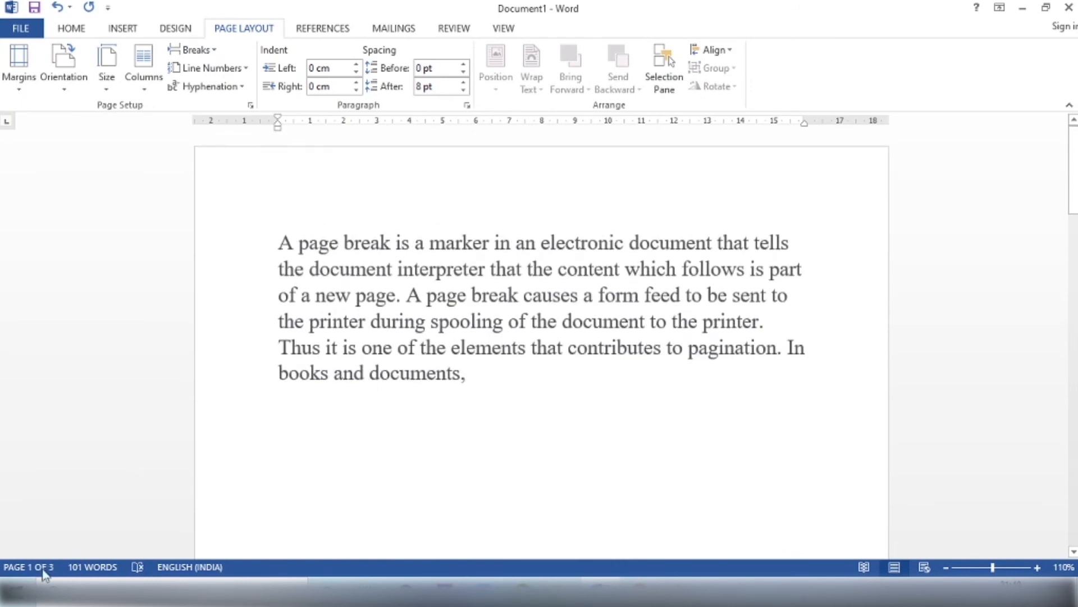
{"action": "scroll", "coordinate": [504, 443], "scroll_direction": "down", "scroll_amount": 3}
{"action": "scroll", "coordinate": [505, 439], "scroll_direction": "down", "scroll_amount": 15}
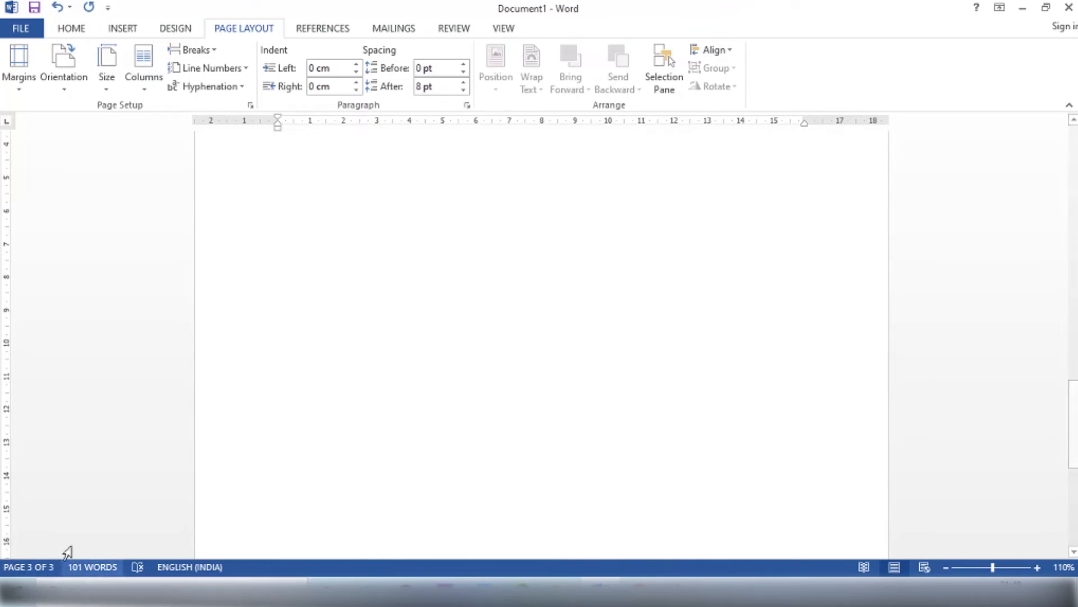
{"action": "scroll", "coordinate": [444, 438], "scroll_direction": "up", "scroll_amount": 5}
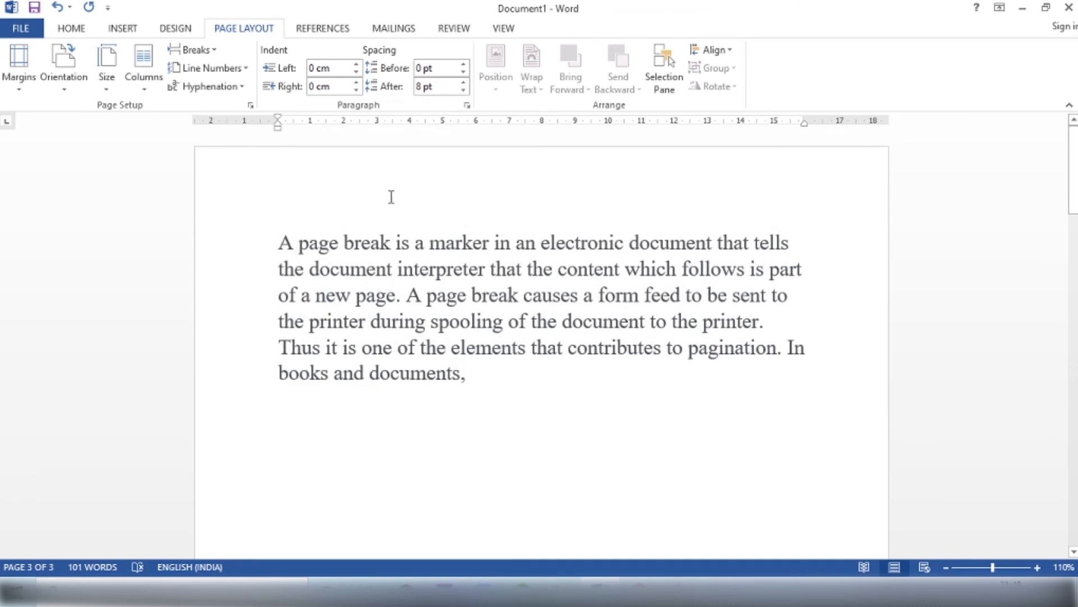
{"action": "key", "text": "ctrl+z"}
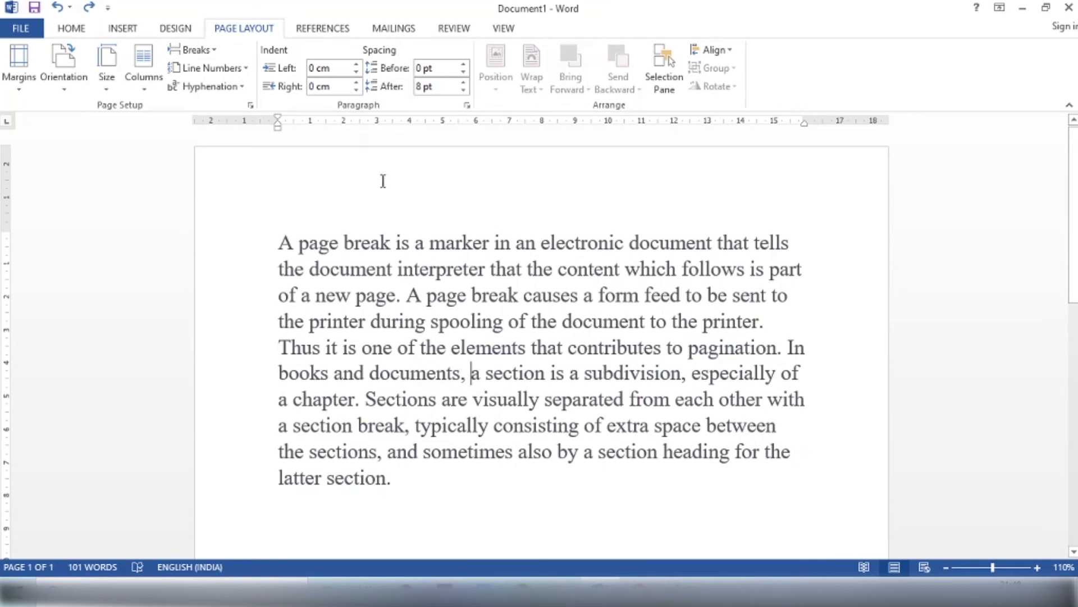
Step: Insert an Odd Page section break before "a section is a subdivision" and show the hidden formatting marks on the first page
{"action": "left_click", "coordinate": [212, 50]}
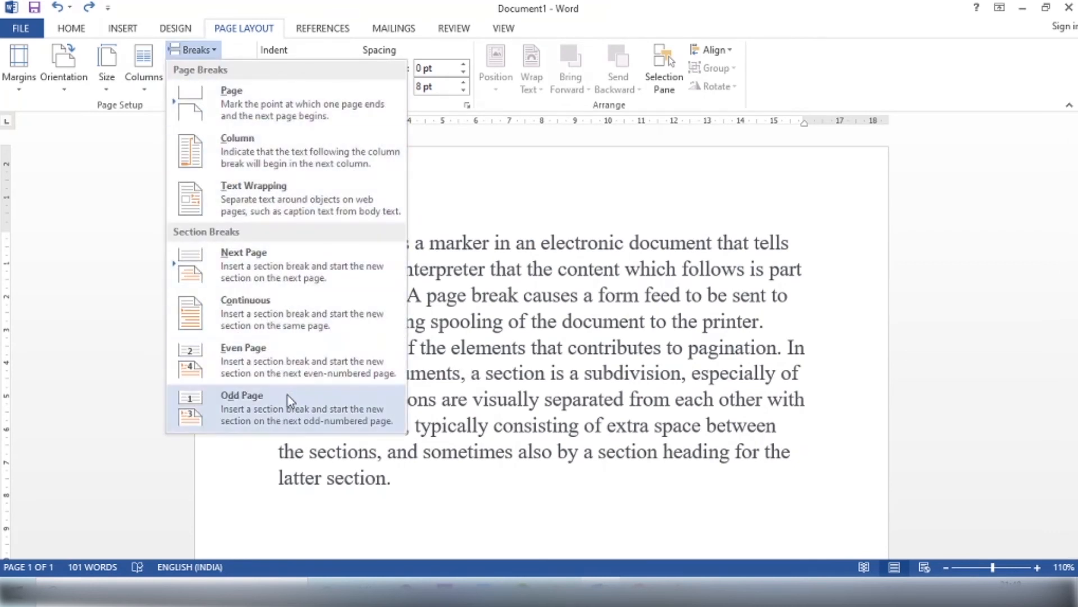
{"action": "left_click", "coordinate": [264, 409]}
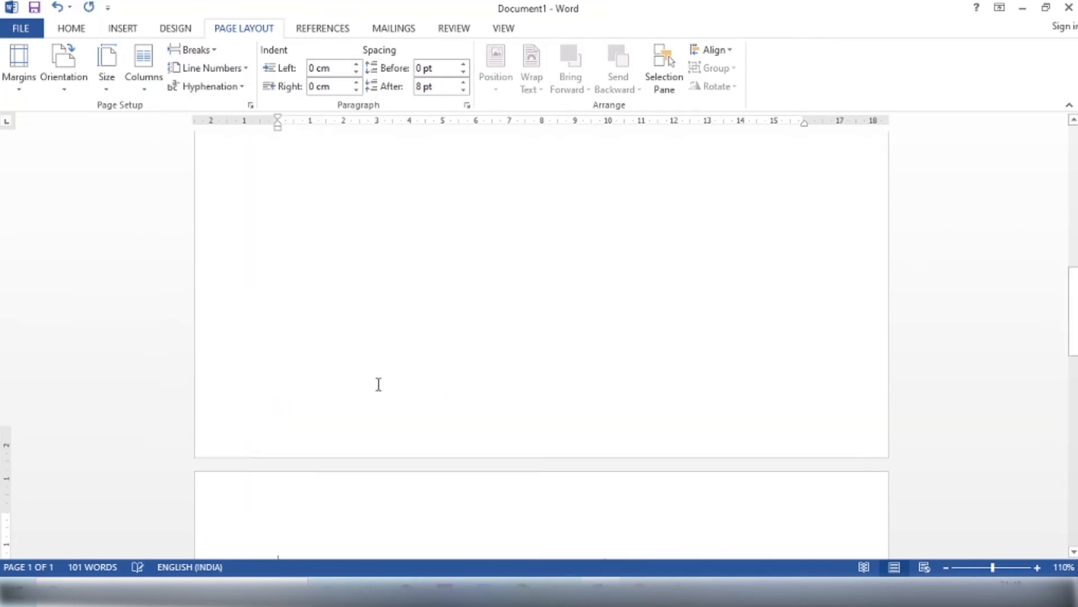
{"action": "left_click", "coordinate": [75, 29]}
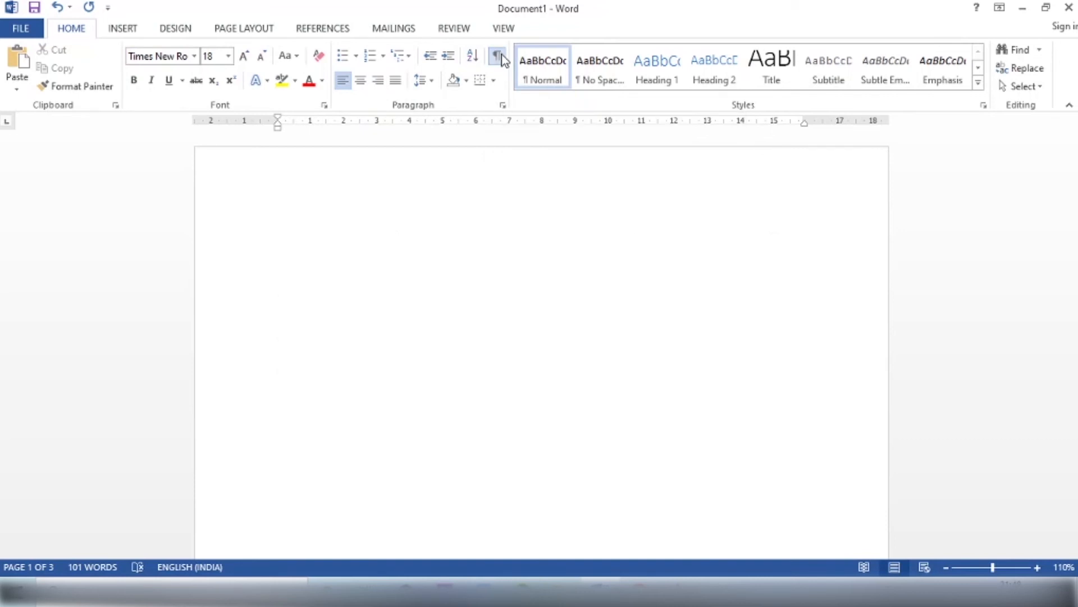
{"action": "left_click", "coordinate": [497, 56]}
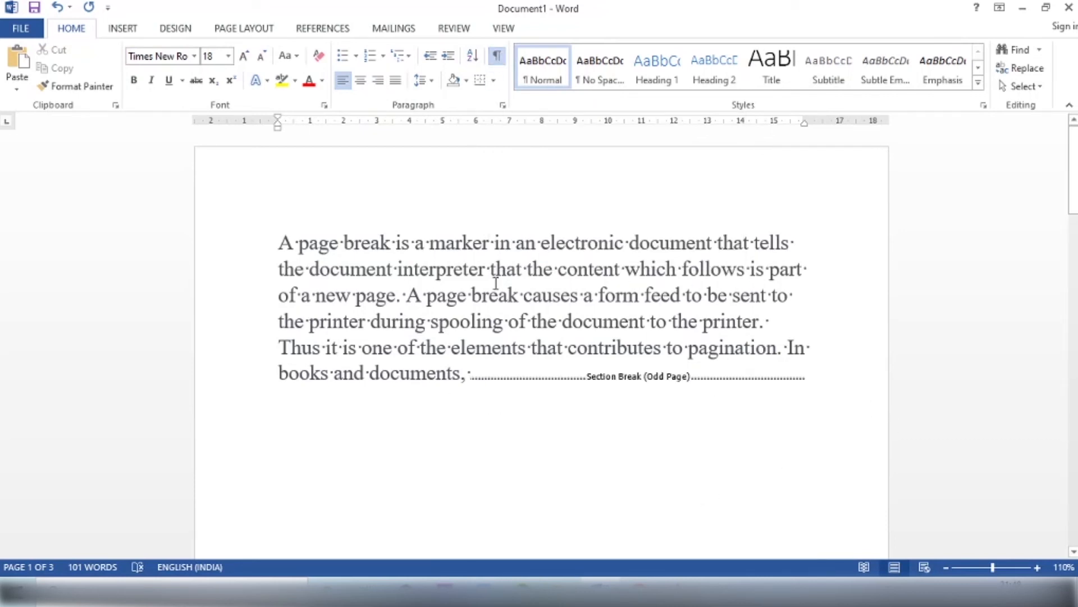
Step: Hide the formatting marks and delete the Odd Page section break after "books and documents,"
{"action": "left_click", "coordinate": [498, 57]}
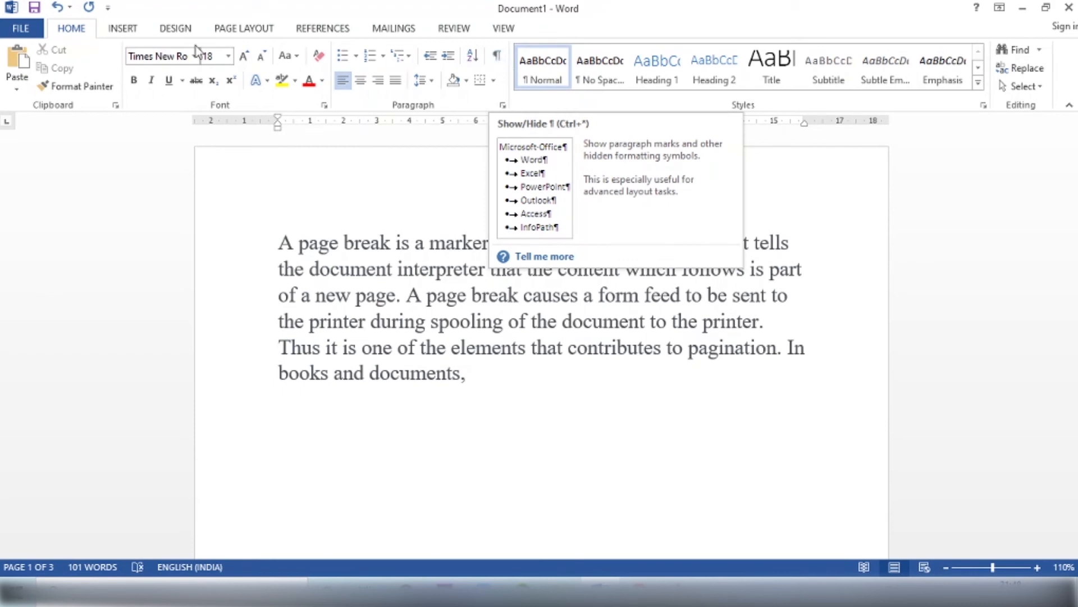
{"action": "triple_click", "coordinate": [471, 377]}
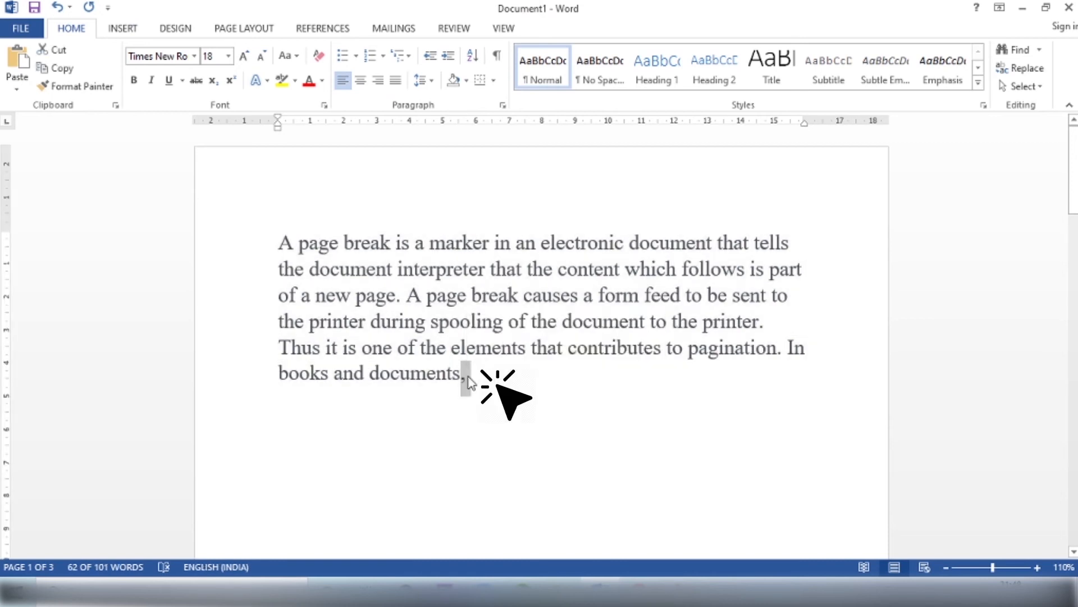
{"action": "key", "text": "Delete"}
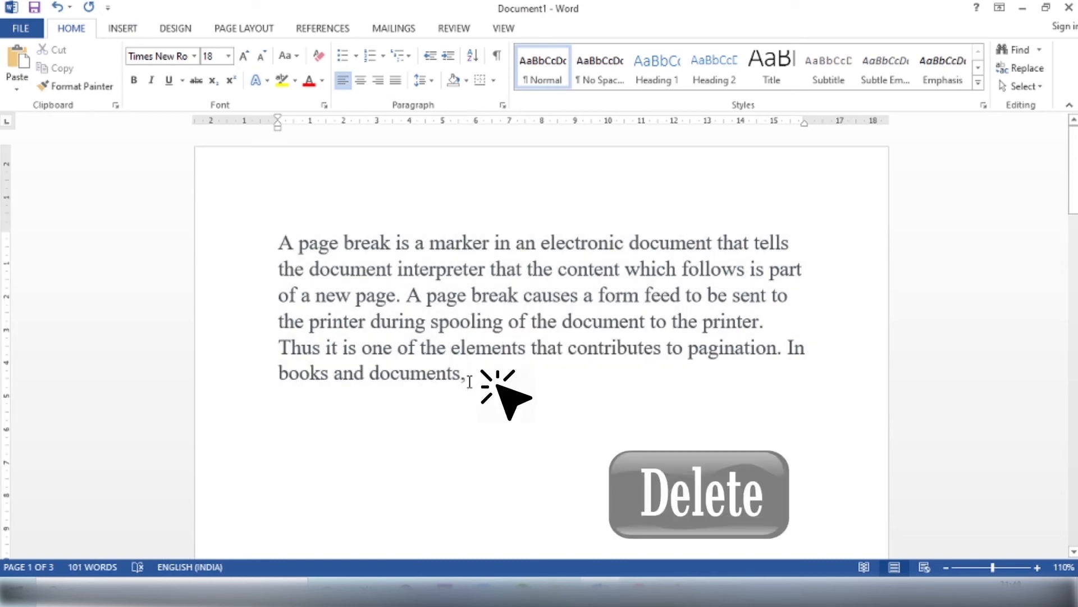
{"action": "key", "text": "Delete"}
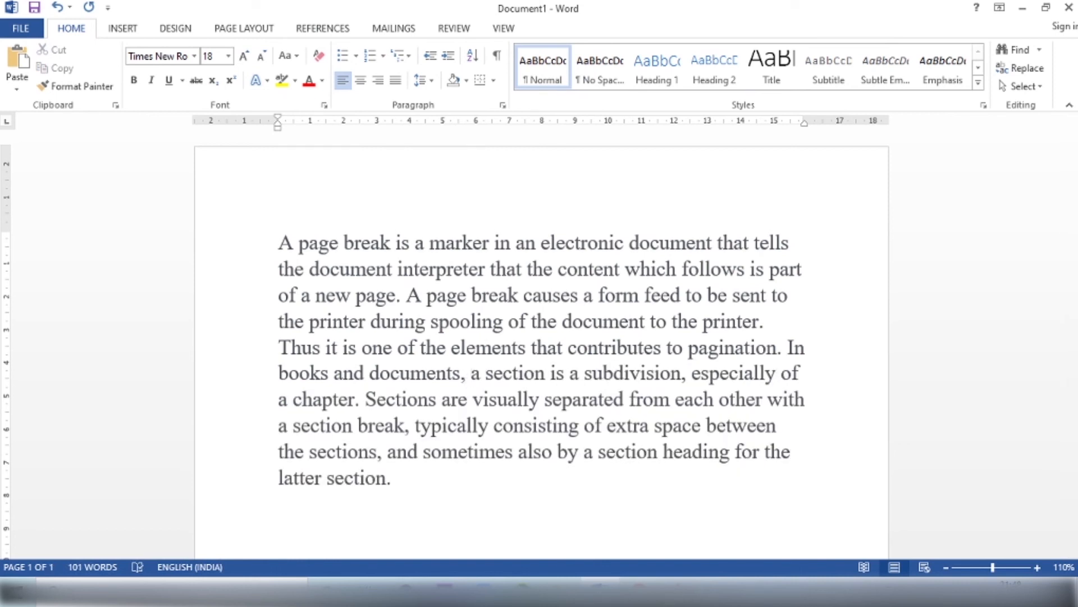
{"action": "left_click_drag", "start_coordinate": [505, 491], "coordinate": [228, 276]}
{"action": "left_click", "coordinate": [355, 398]}
{"action": "left_click", "coordinate": [428, 296]}
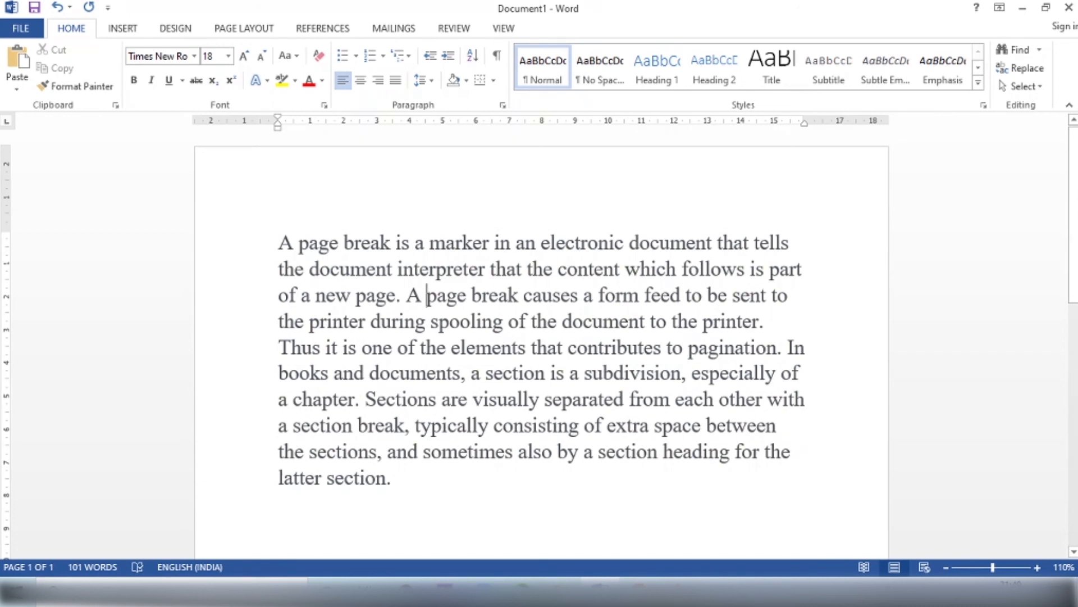
Step: Try moving the text from "Thus it is one of the elements" to the second page with empty paragraphs and undo them
{"action": "left_click", "coordinate": [281, 347]}
{"action": "key", "text": "Return"}
{"action": "key", "text": "Return"}
{"action": "key", "text": "Return"}
{"action": "key", "text": "Return"}
{"action": "key", "text": "Return"}
{"action": "key", "text": "Return"}
{"action": "key", "text": "Return"}
{"action": "key", "text": "Return"}
{"action": "key", "text": "Return"}
{"action": "key", "text": "Return"}
{"action": "key", "text": "Return"}
{"action": "key", "text": "Return"}
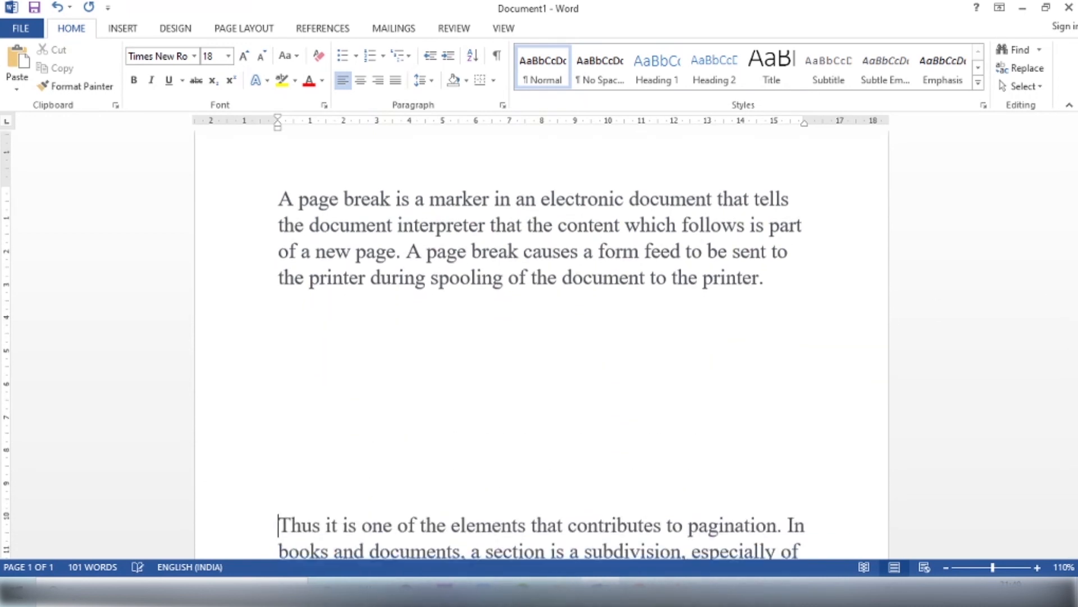
{"action": "key", "text": "Return"}
{"action": "key", "text": "Return"}
{"action": "key", "text": "Return"}
{"action": "key", "text": "Return"}
{"action": "key", "text": "Return"}
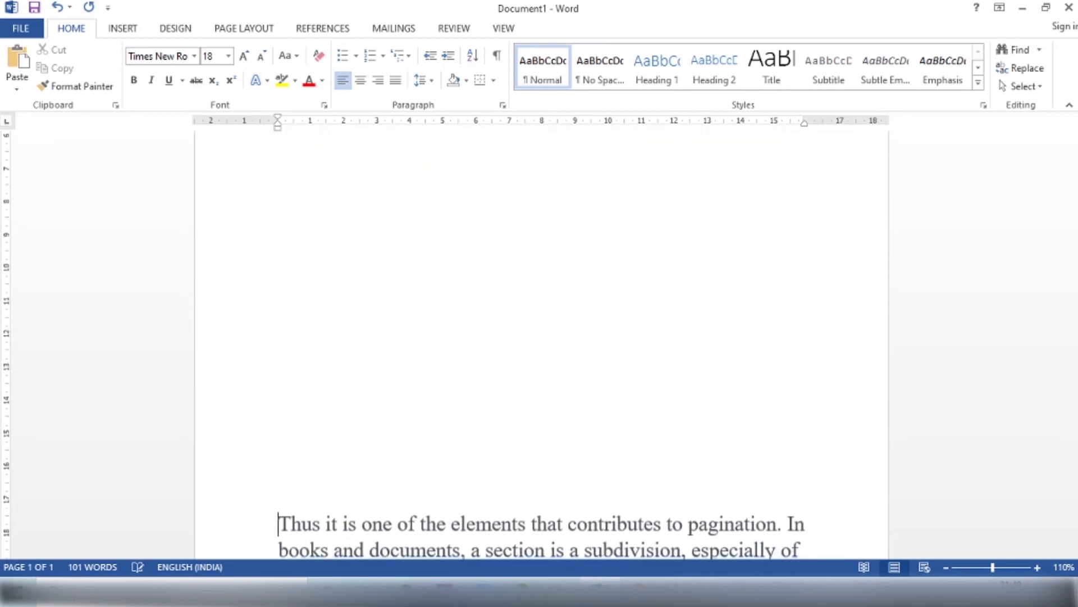
{"action": "key", "text": "Return"}
{"action": "key", "text": "Return"}
{"action": "key", "text": "Return"}
{"action": "key", "text": "Return"}
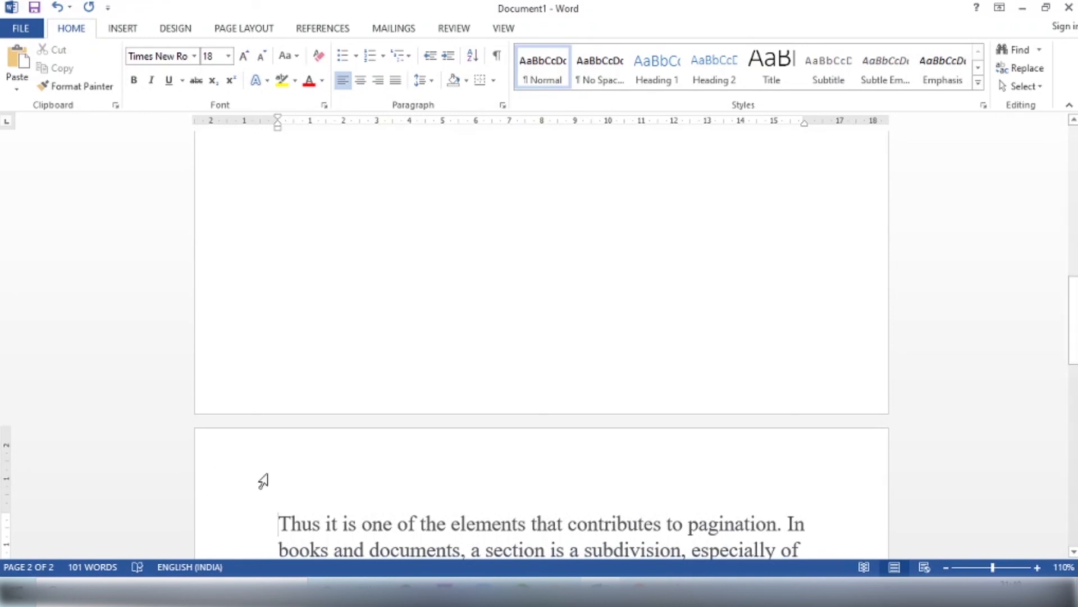
{"action": "key", "text": "ctrl+z"}
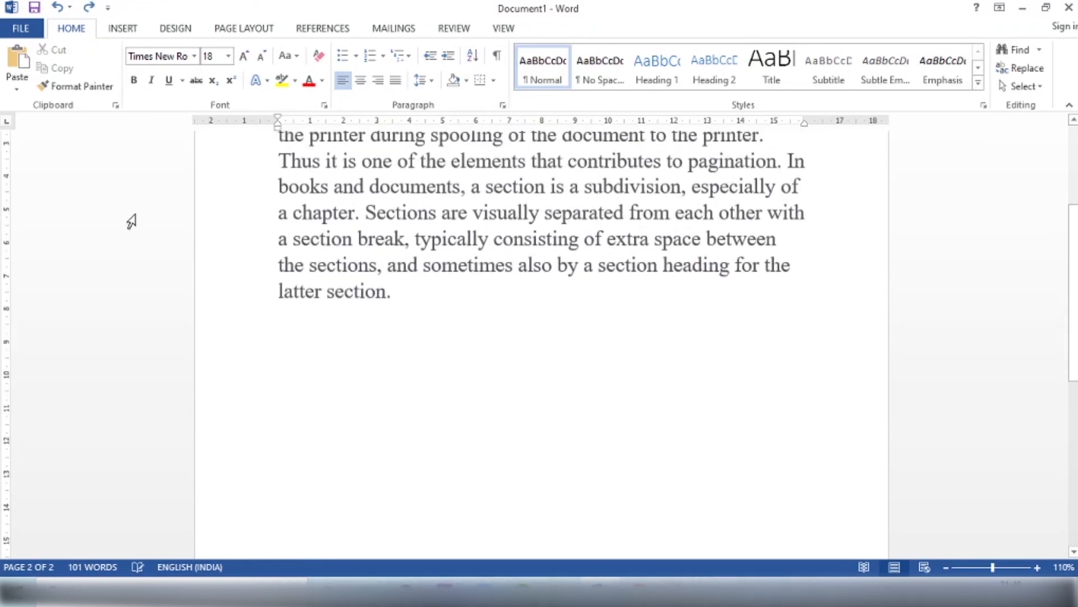
{"action": "scroll", "coordinate": [481, 248], "scroll_direction": "up", "scroll_amount": 3}
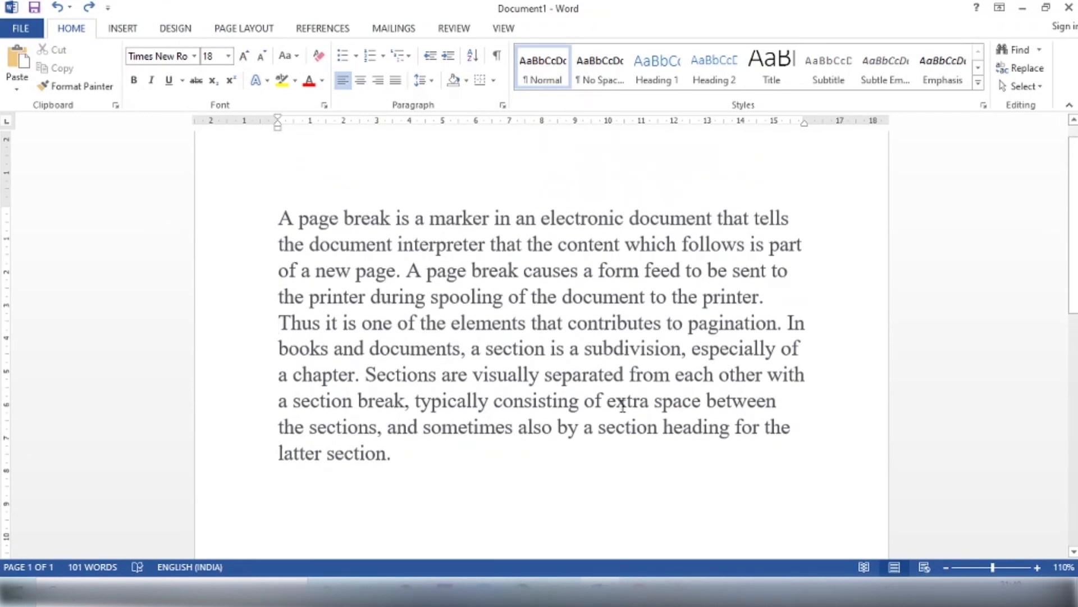